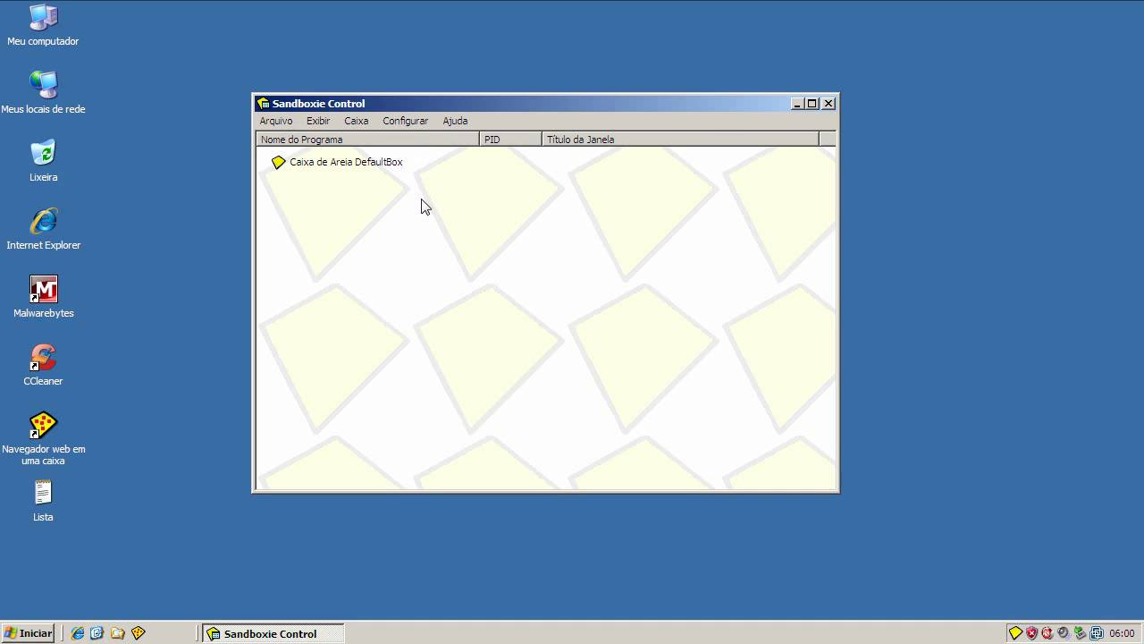
- Close the Sandboxie Control window, then launch the sandboxed web browser and minimize it
{"action": "left_click", "coordinate": [829, 104]}
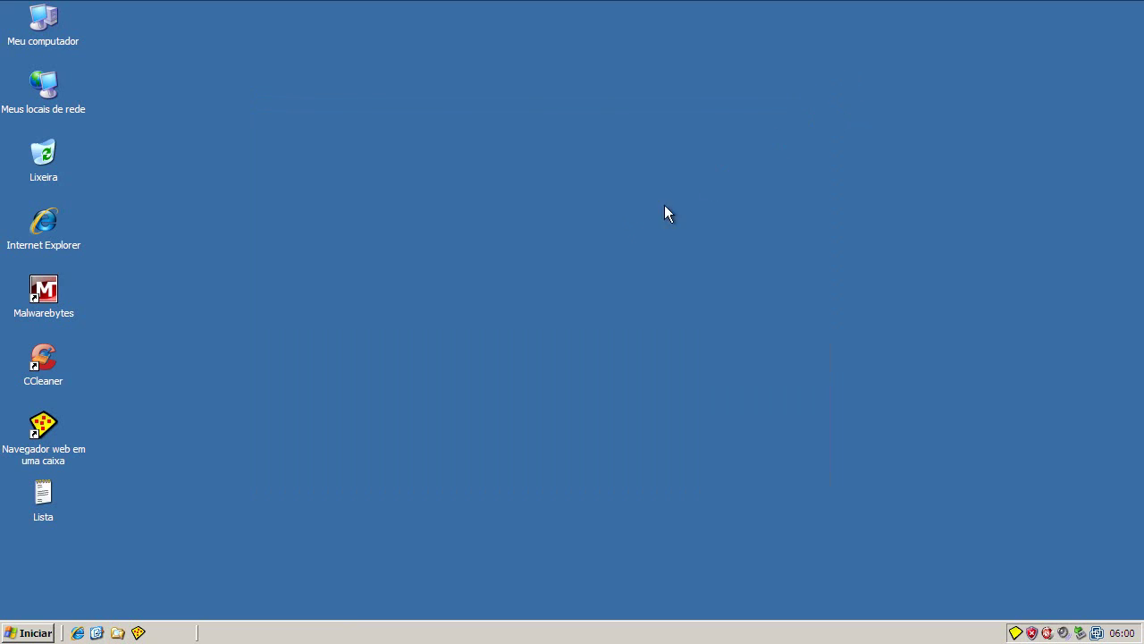
{"action": "double_click", "coordinate": [45, 439]}
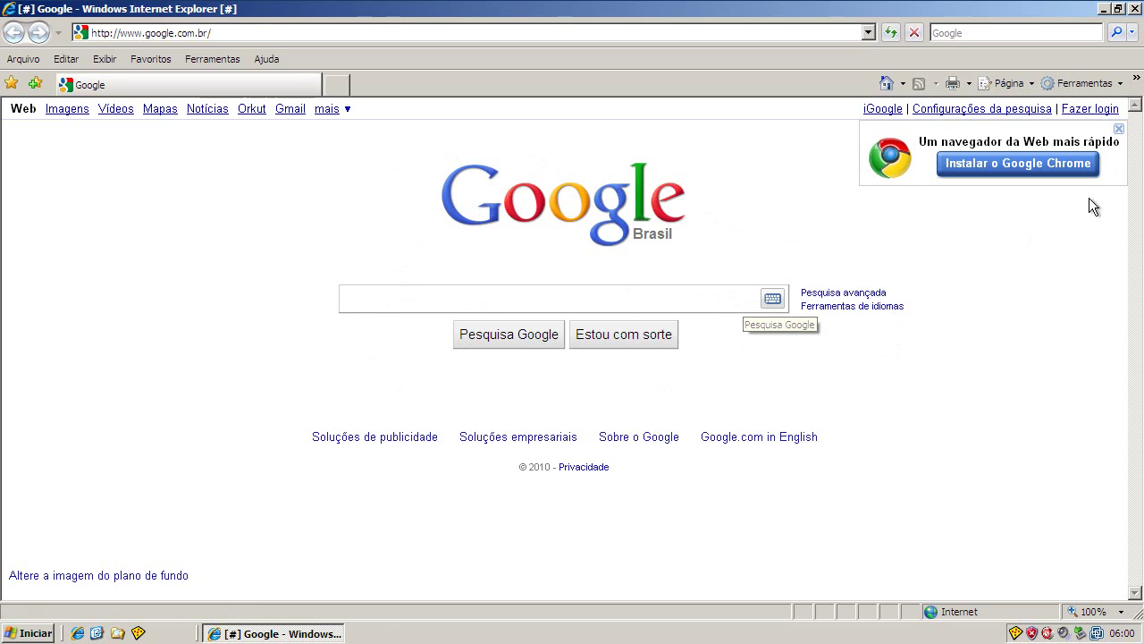
{"action": "left_click", "coordinate": [1105, 8]}
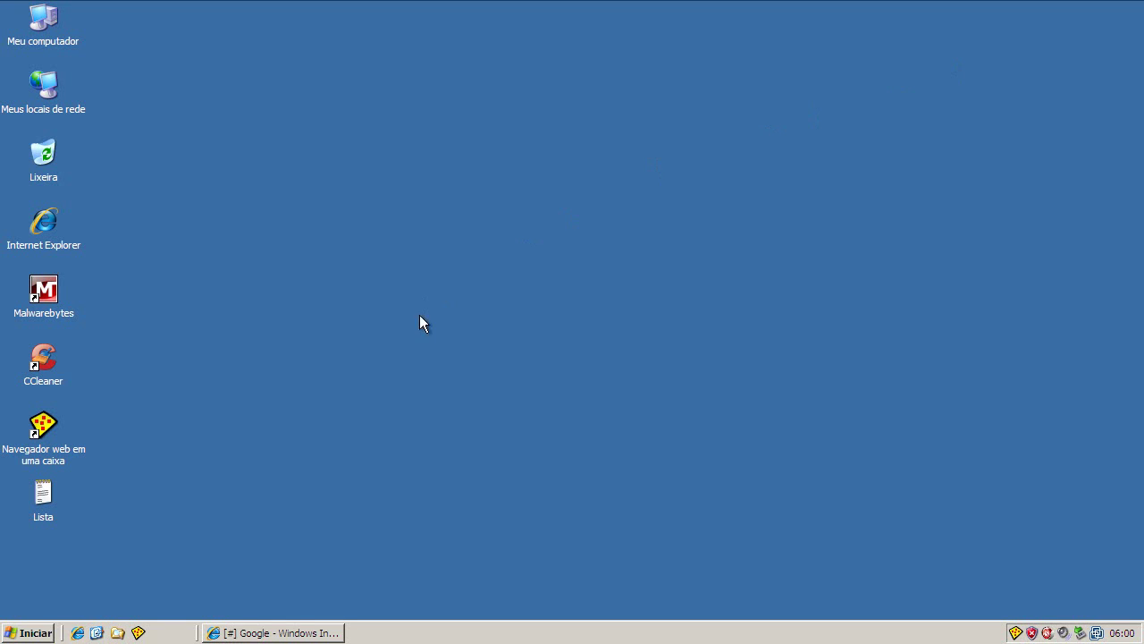
- Open the Windows Task Manager and sort its processes by image name to inspect the Sandboxie entries
{"action": "right_click", "coordinate": [452, 633]}
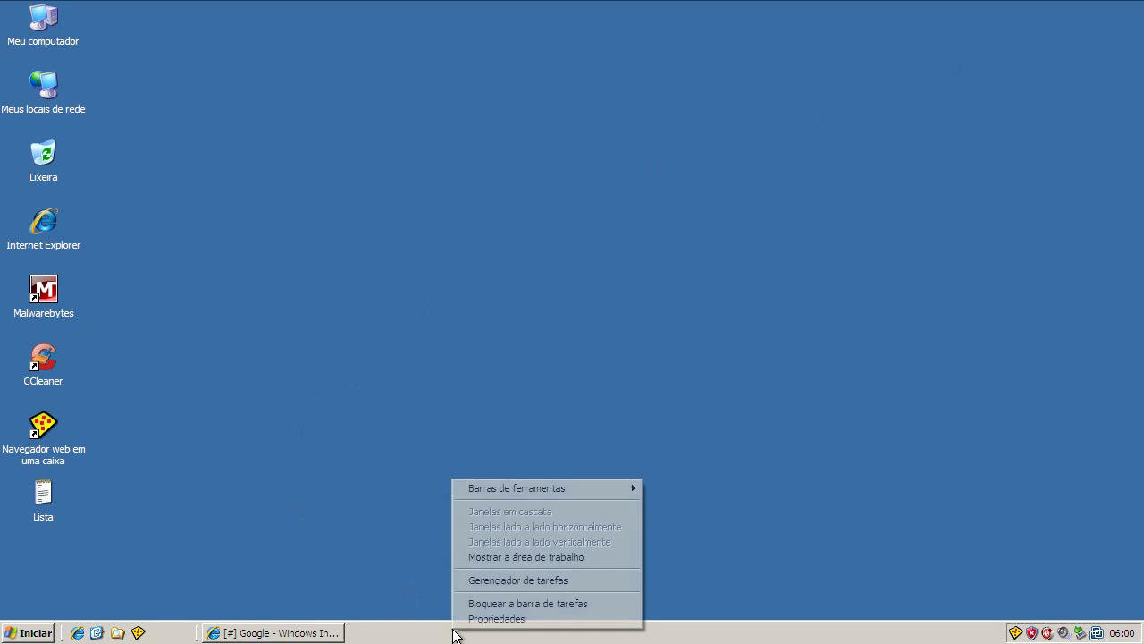
{"action": "left_click", "coordinate": [472, 579]}
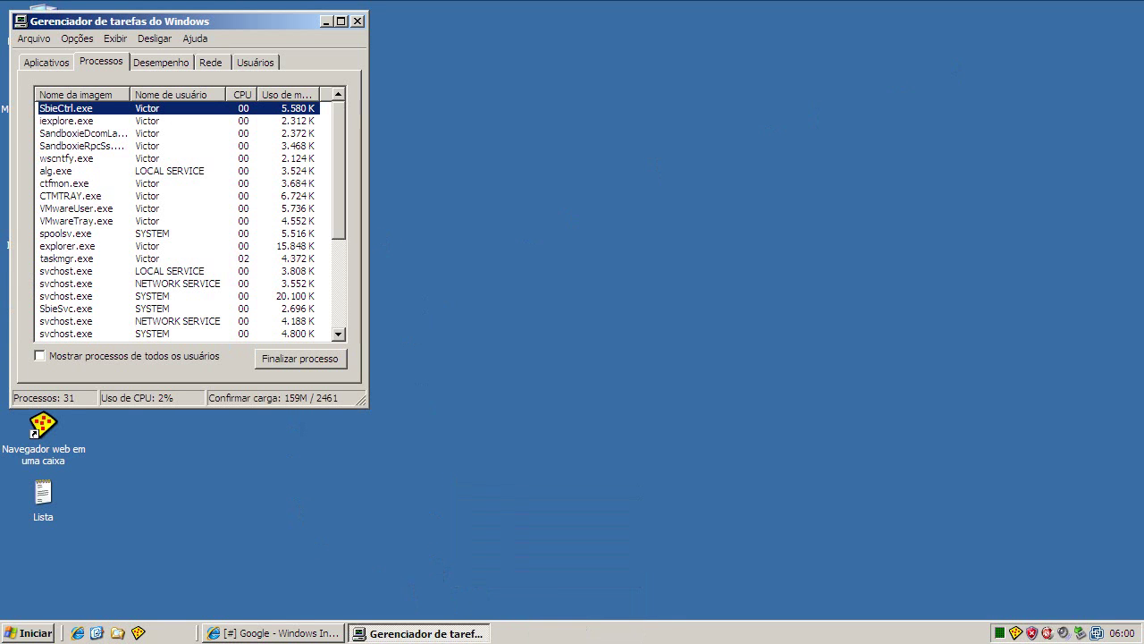
{"action": "left_click", "coordinate": [100, 95]}
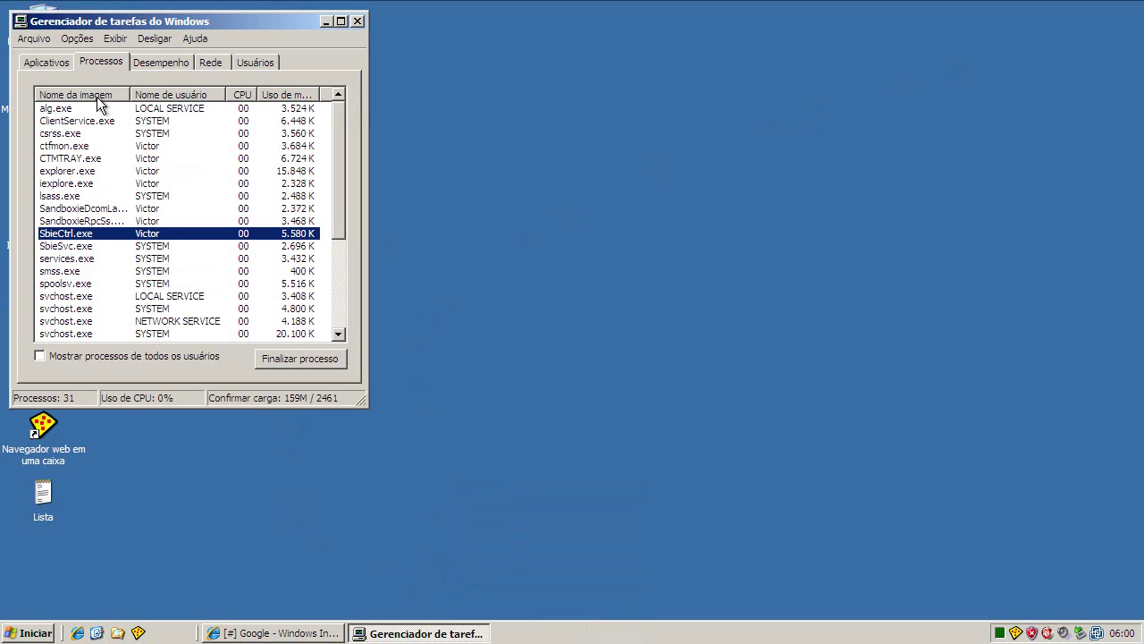
{"action": "left_click", "coordinate": [85, 209]}
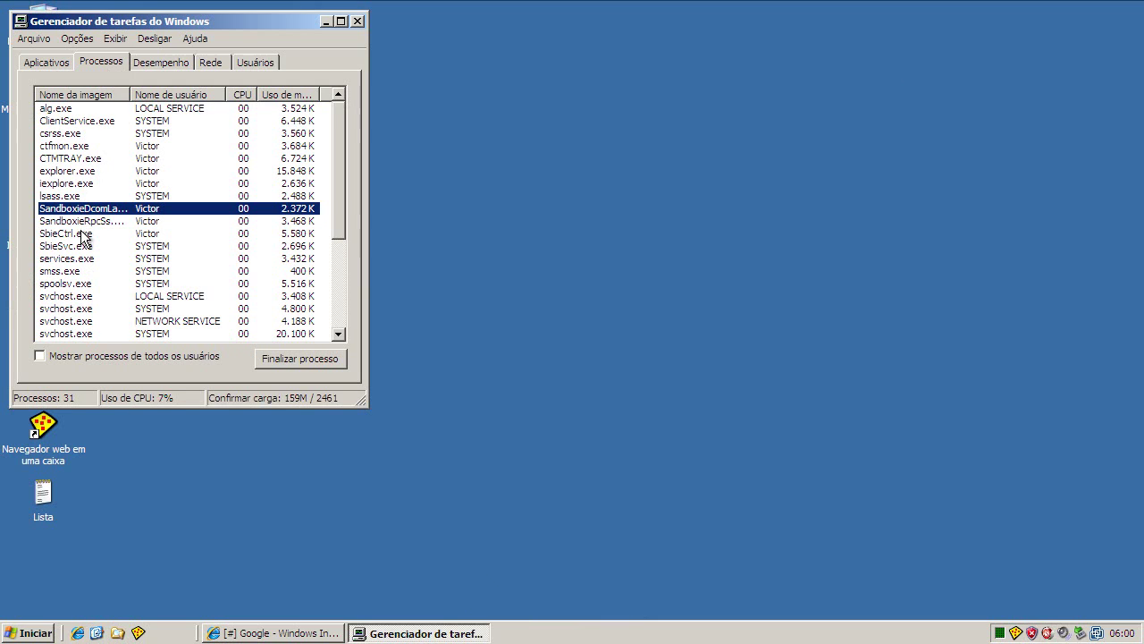
- Close the sandboxed browser and examine the SbieCtrl.exe and SbieSvc.exe processes in Task Manager
{"action": "left_click", "coordinate": [246, 634]}
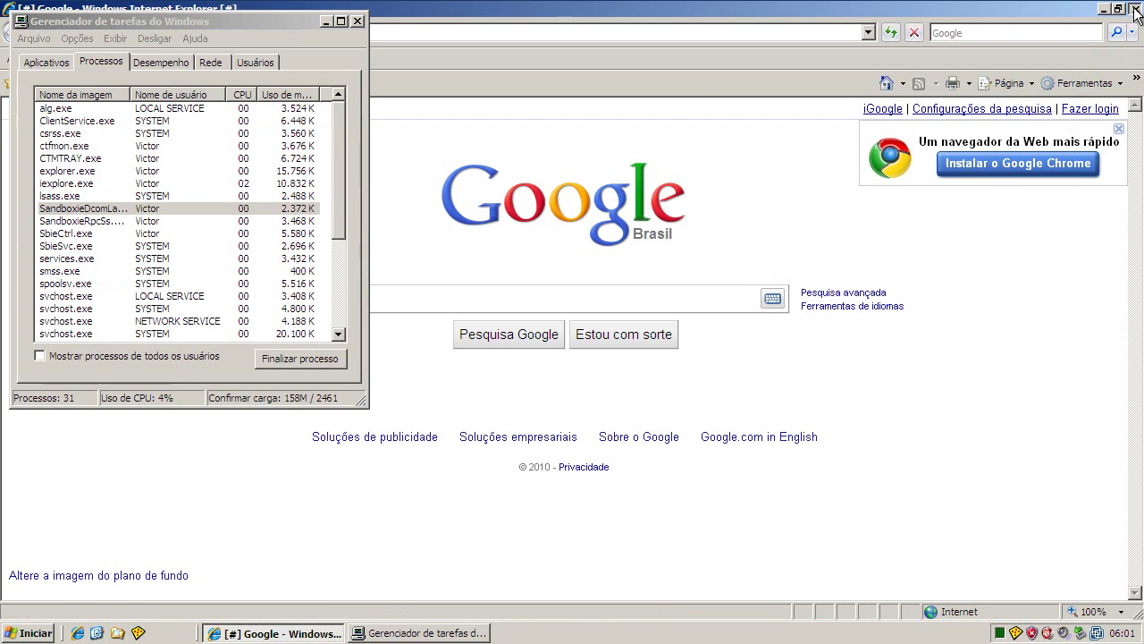
{"action": "left_click", "coordinate": [1133, 9]}
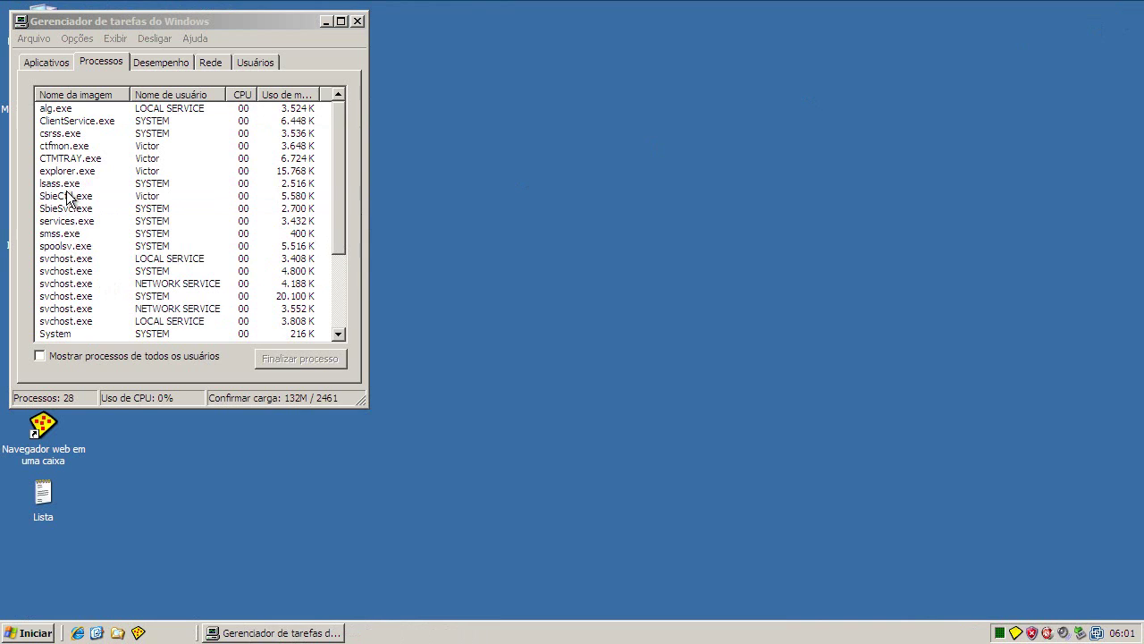
{"action": "left_click", "coordinate": [69, 198]}
{"action": "left_click", "coordinate": [72, 211]}
{"action": "left_click", "coordinate": [71, 198]}
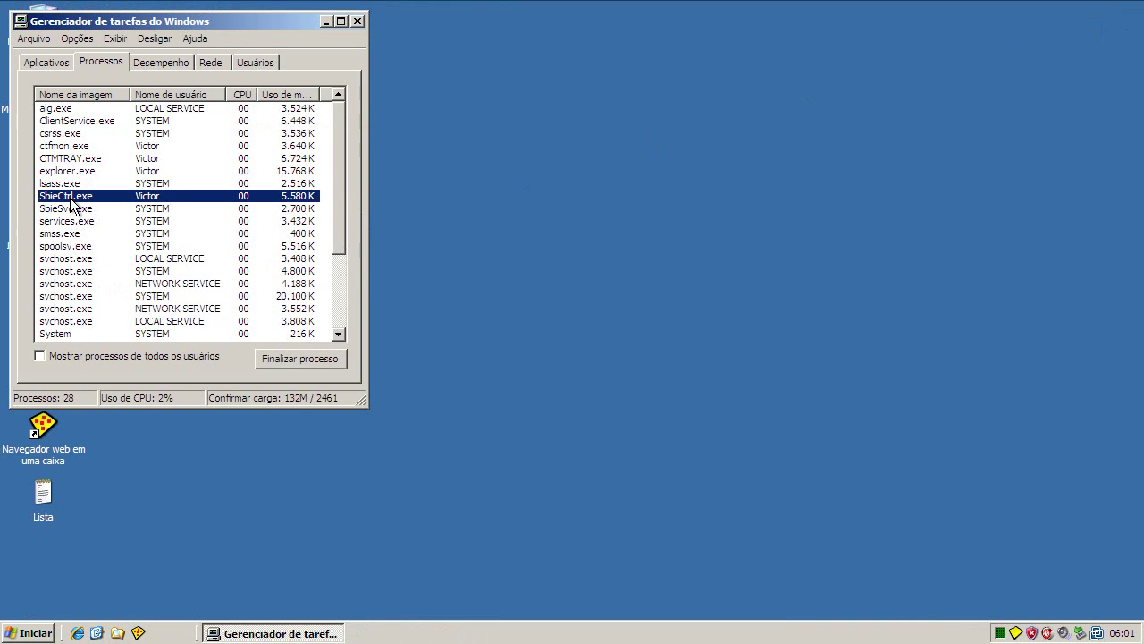
{"action": "left_click", "coordinate": [72, 211]}
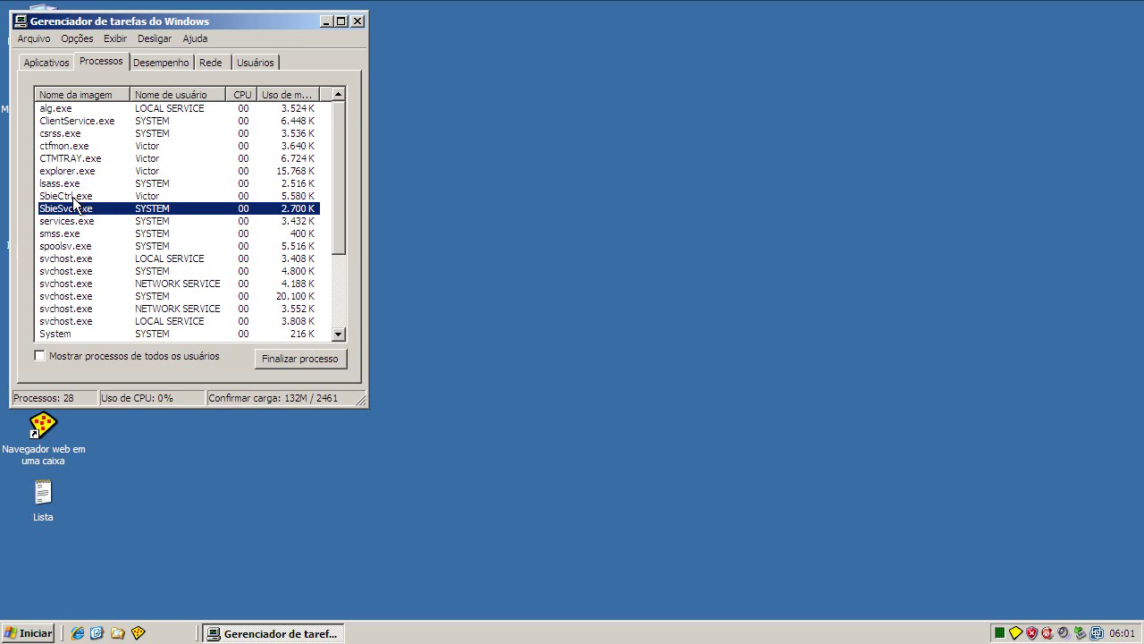
{"action": "left_click", "coordinate": [78, 198]}
{"action": "left_click", "coordinate": [79, 210]}
{"action": "left_click", "coordinate": [78, 199]}
{"action": "left_click", "coordinate": [80, 209]}
{"action": "left_click", "coordinate": [85, 194]}
- Minimize Task Manager and launch the sandboxed web browser again, leaving its window minimized
{"action": "left_click", "coordinate": [325, 22]}
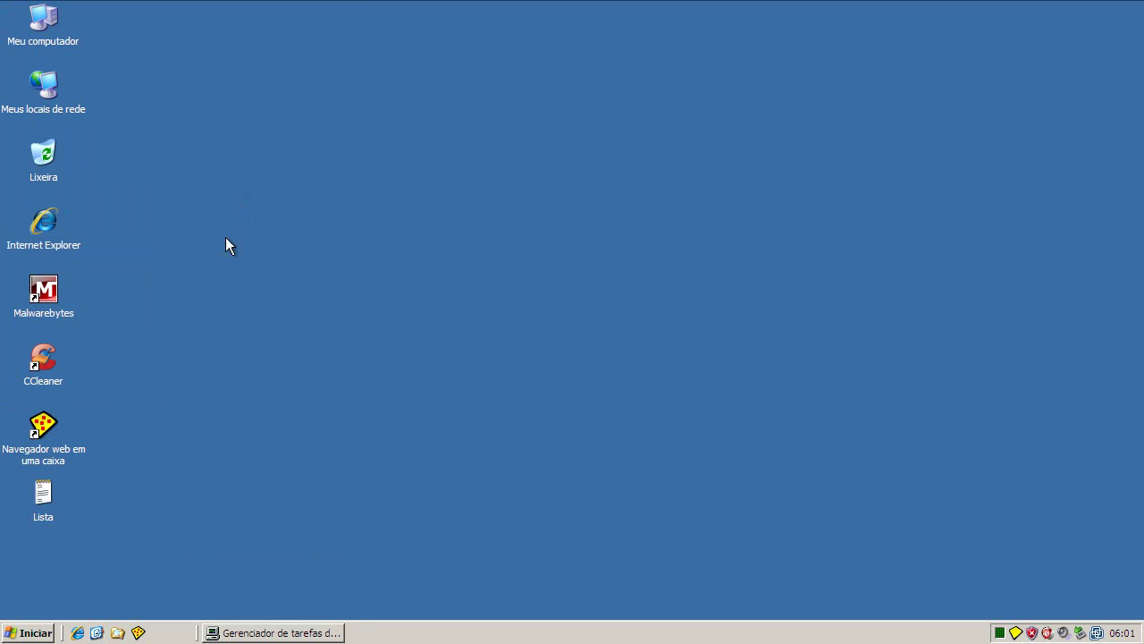
{"action": "double_click", "coordinate": [45, 431]}
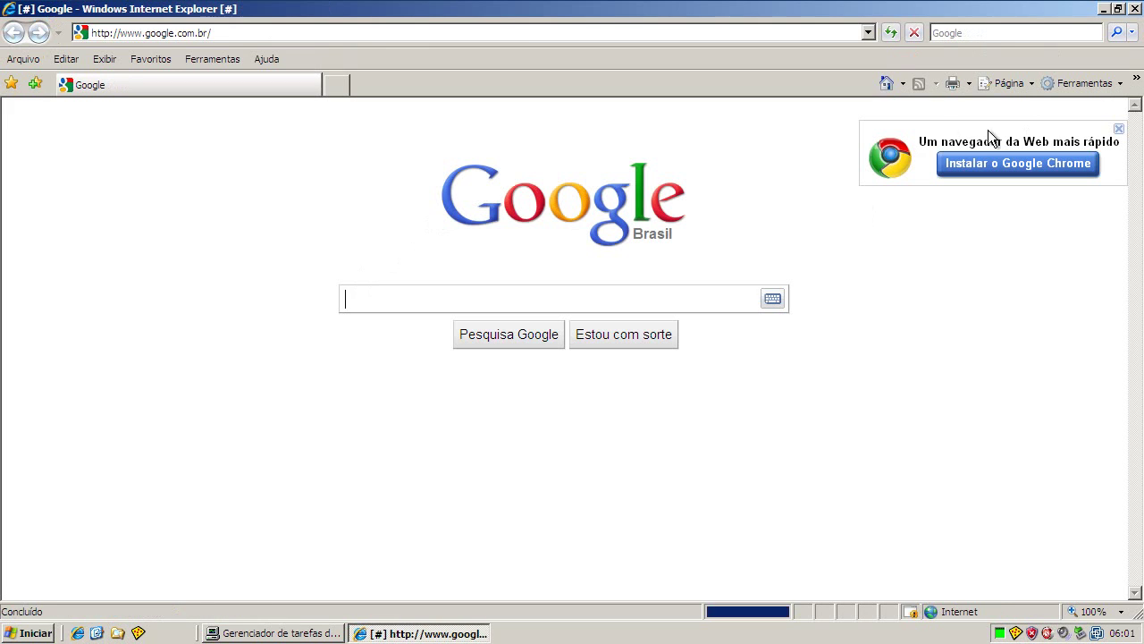
{"action": "left_click", "coordinate": [1105, 9]}
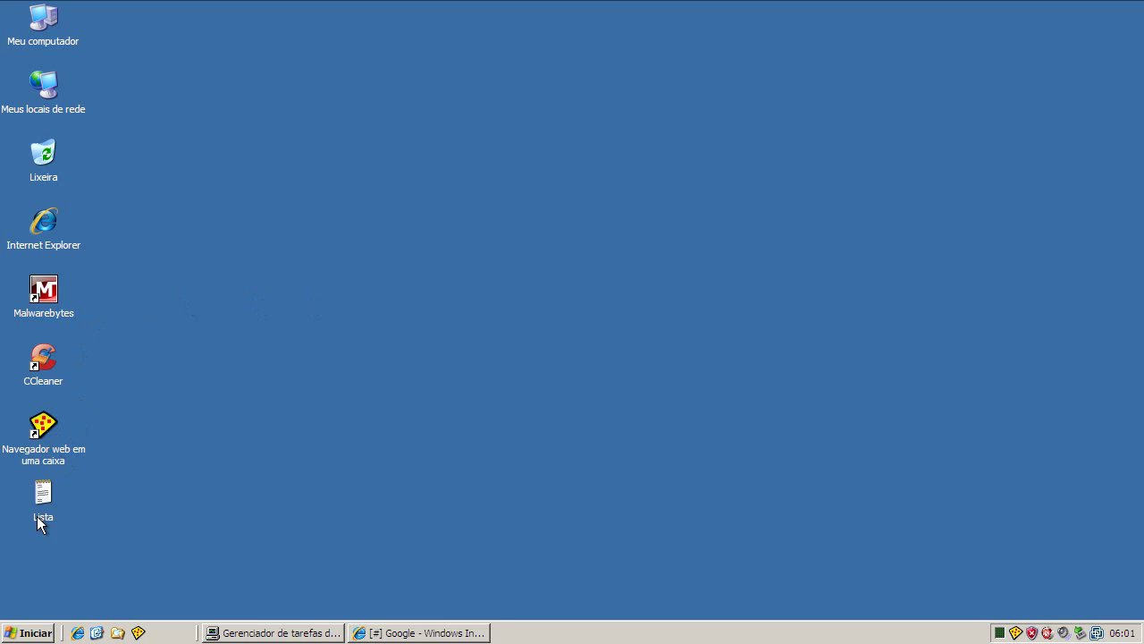
{"action": "double_click", "coordinate": [37, 499]}
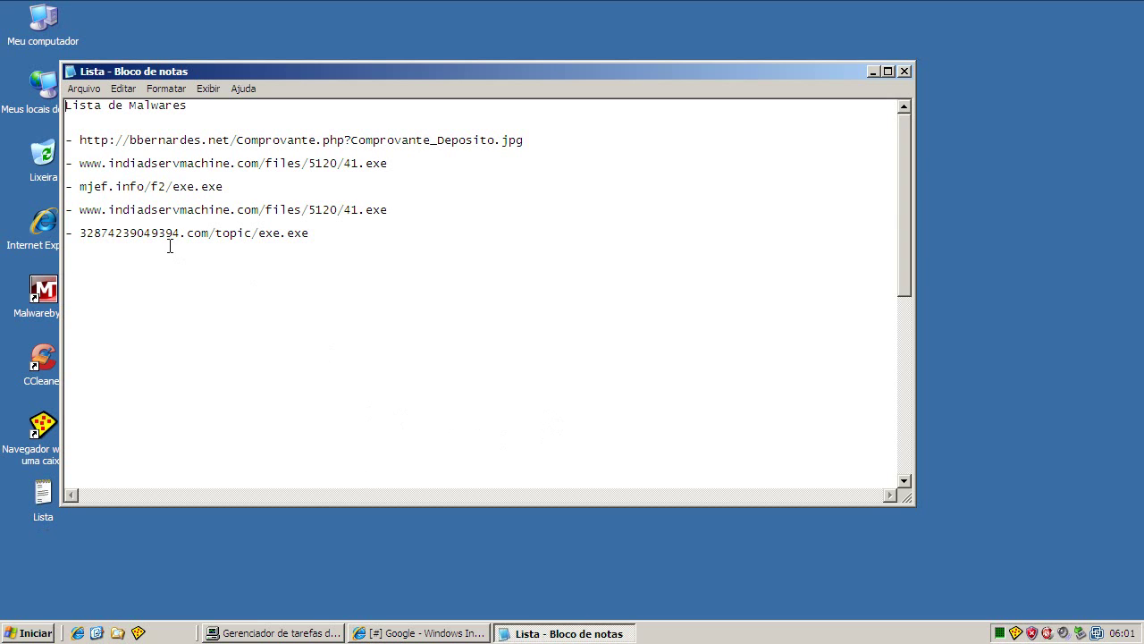
{"action": "left_click_drag", "start_coordinate": [79, 139], "coordinate": [541, 142]}
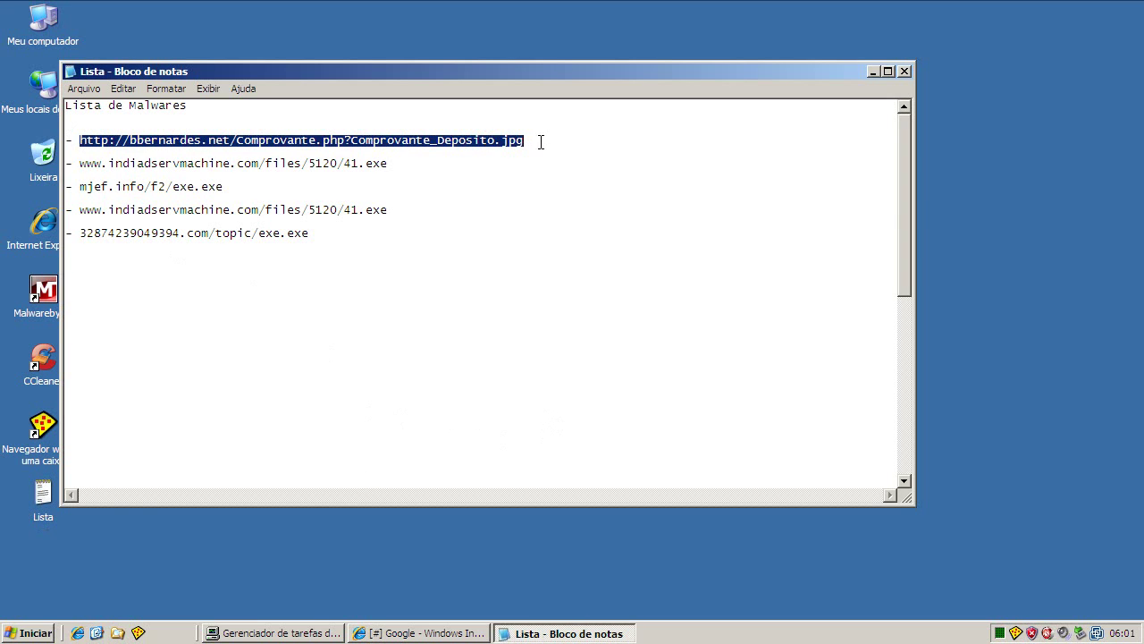
{"action": "right_click", "coordinate": [485, 143]}
{"action": "left_click", "coordinate": [514, 189]}
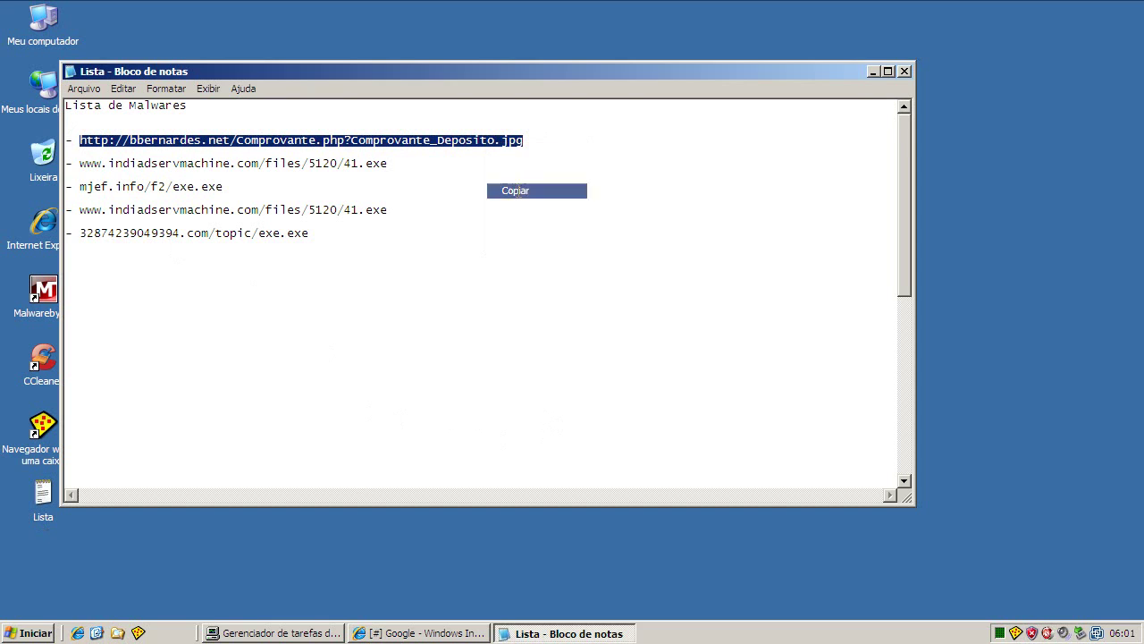
{"action": "left_click", "coordinate": [873, 71]}
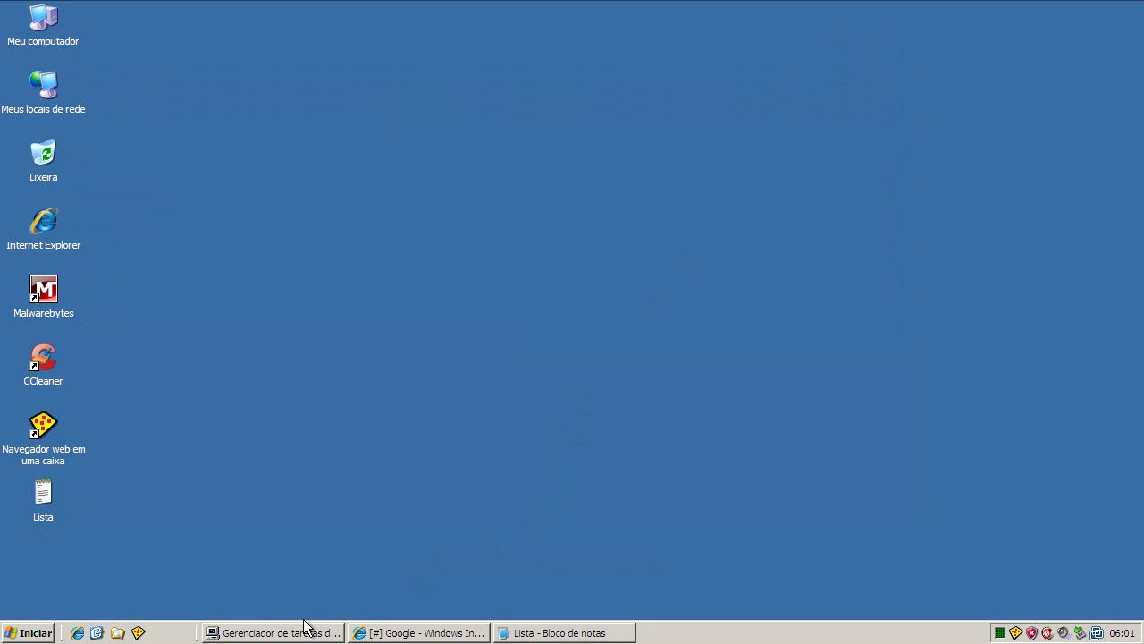
{"action": "left_click", "coordinate": [385, 633]}
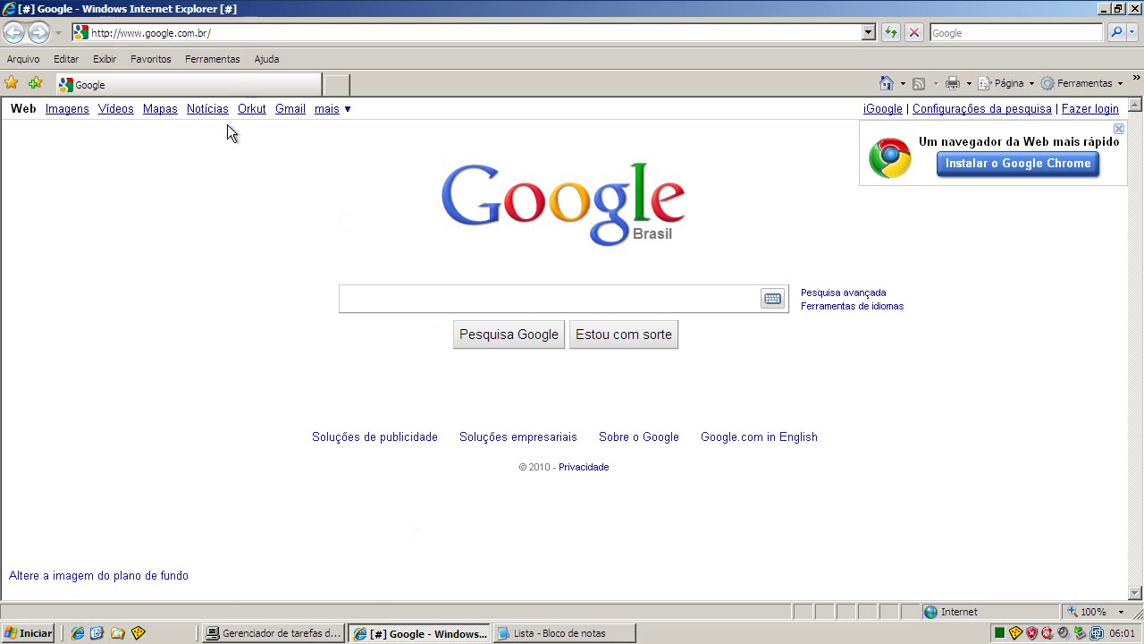
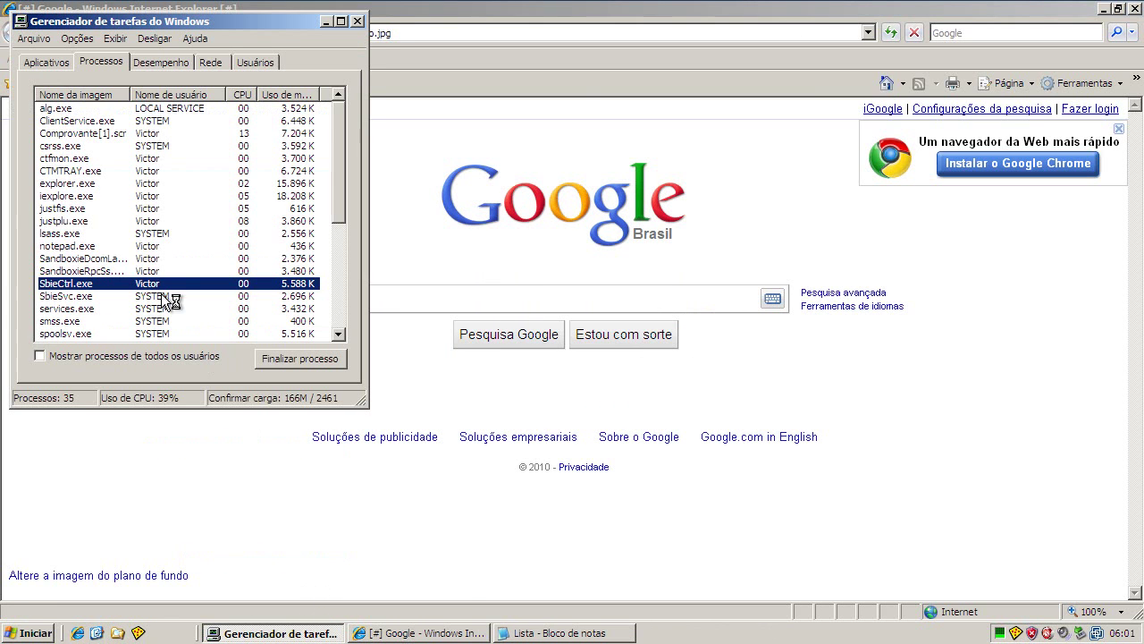
- Examine the Comprovante[1].scr process in Task Manager and dismiss the Sandboxie messages window
{"action": "left_click", "coordinate": [100, 133]}
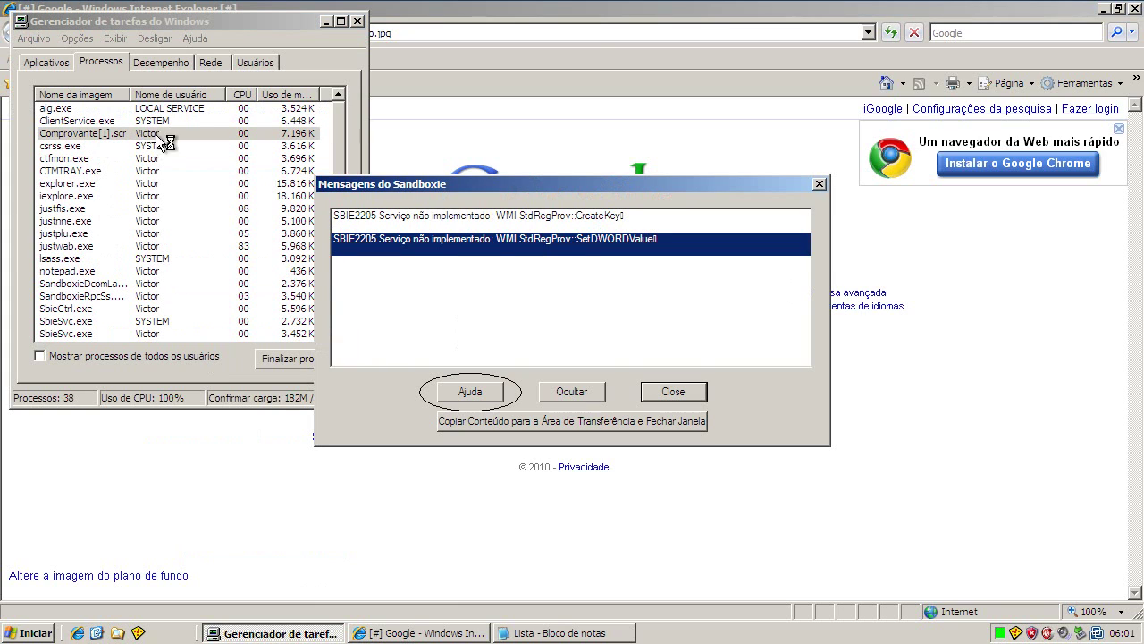
{"action": "left_click", "coordinate": [661, 390]}
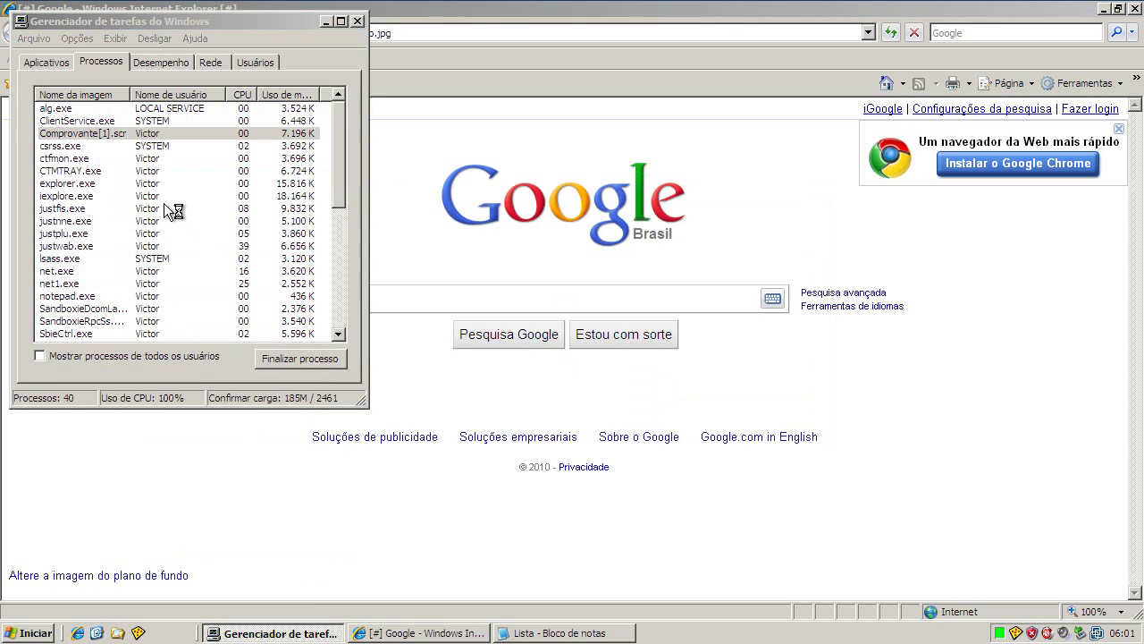
{"action": "left_click", "coordinate": [328, 21]}
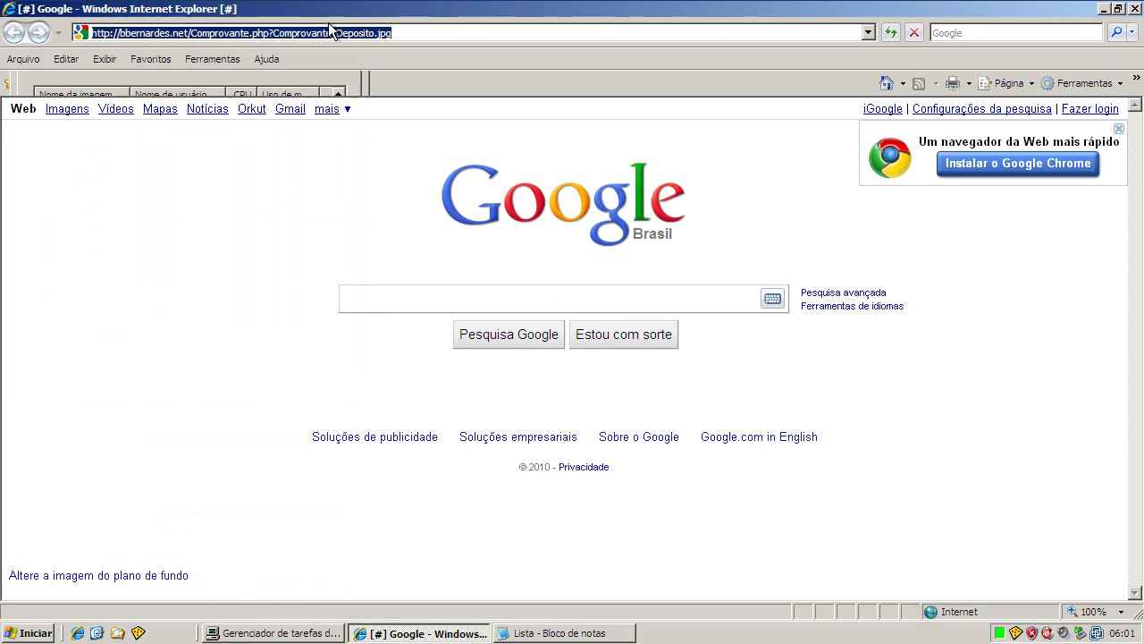
- Check the CPU usage and examine the justwab.exe process in Task Manager, then minimize it
{"action": "mouse_move", "coordinate": [999, 634]}
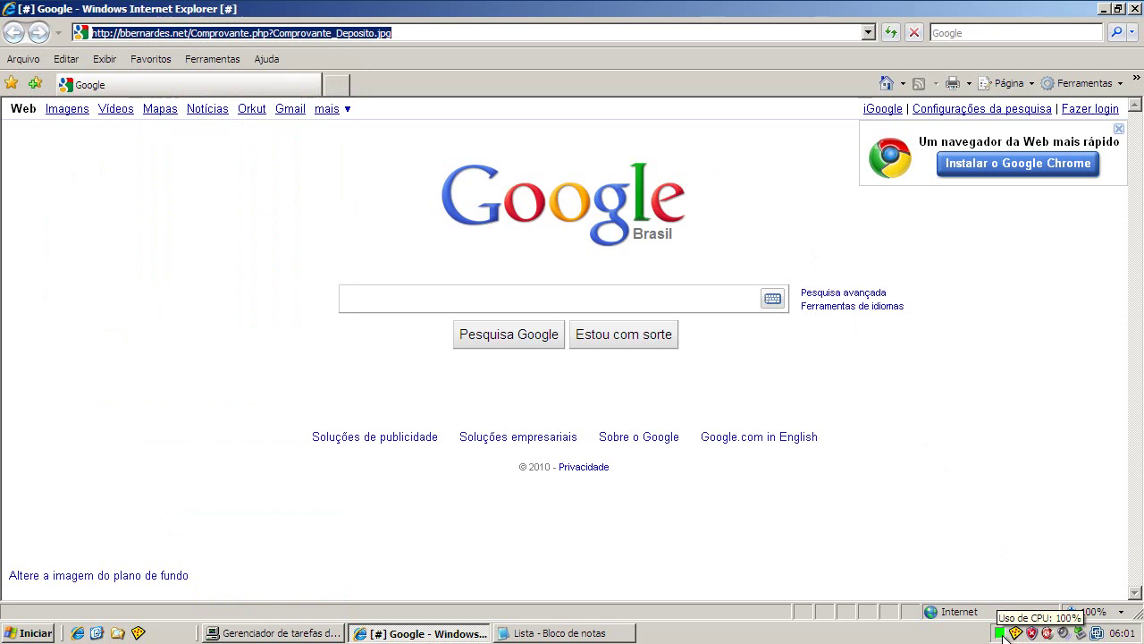
{"action": "left_click", "coordinate": [329, 634]}
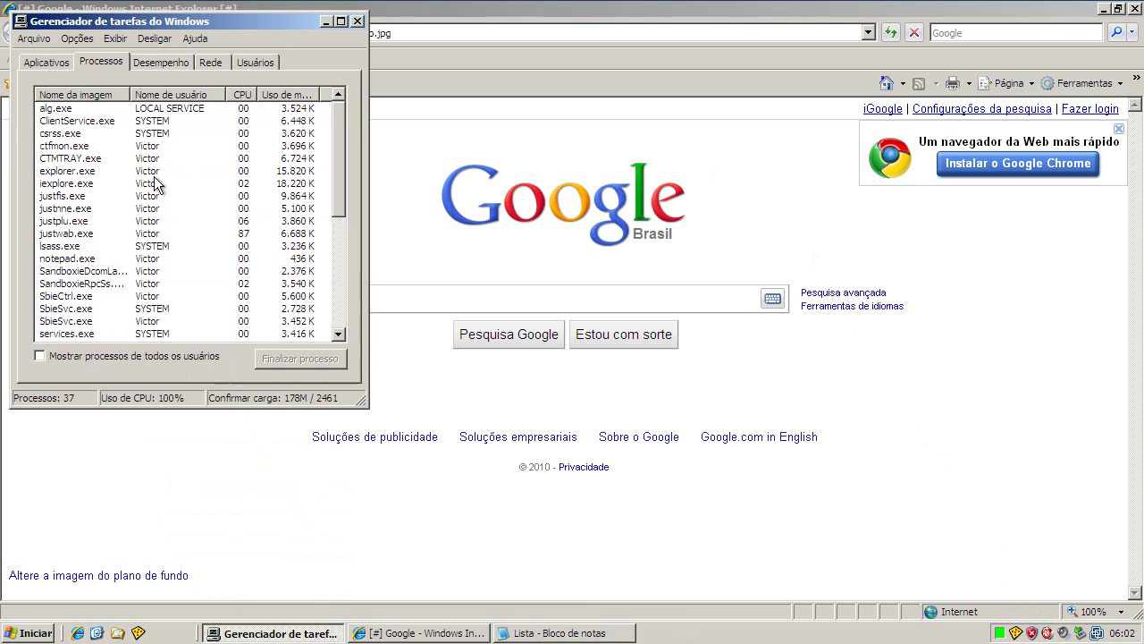
{"action": "left_click_drag", "start_coordinate": [333, 170], "coordinate": [337, 173]}
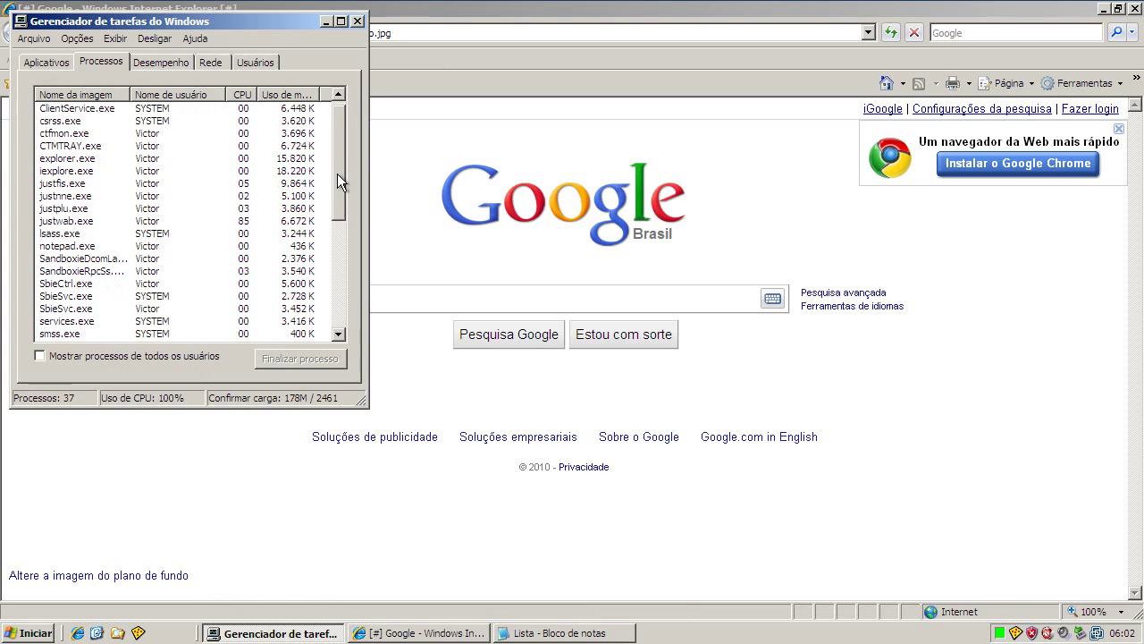
{"action": "left_click", "coordinate": [65, 222]}
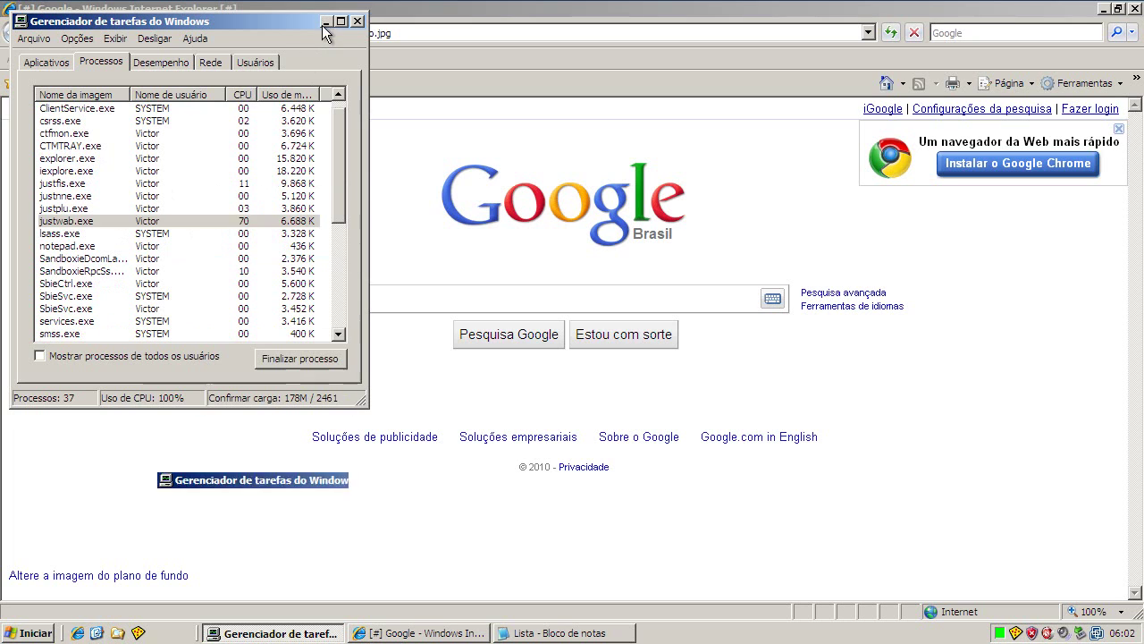
{"action": "left_click", "coordinate": [326, 21]}
{"action": "left_click", "coordinate": [536, 633]}
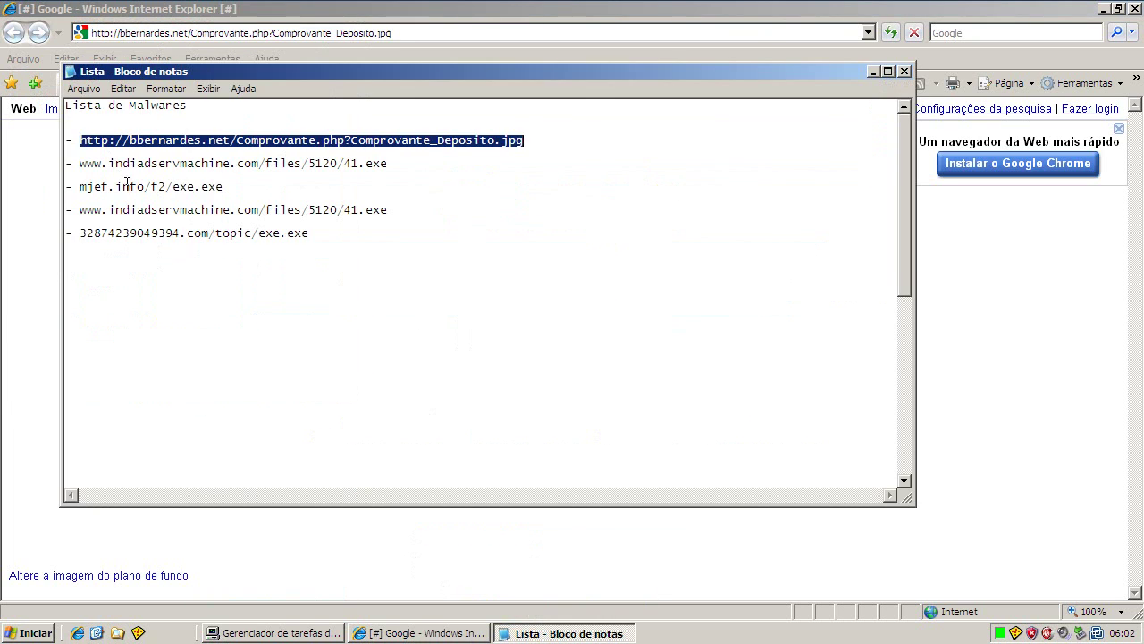
{"action": "left_click_drag", "start_coordinate": [78, 164], "coordinate": [462, 164]}
{"action": "right_click", "coordinate": [336, 163]}
{"action": "left_click", "coordinate": [357, 212]}
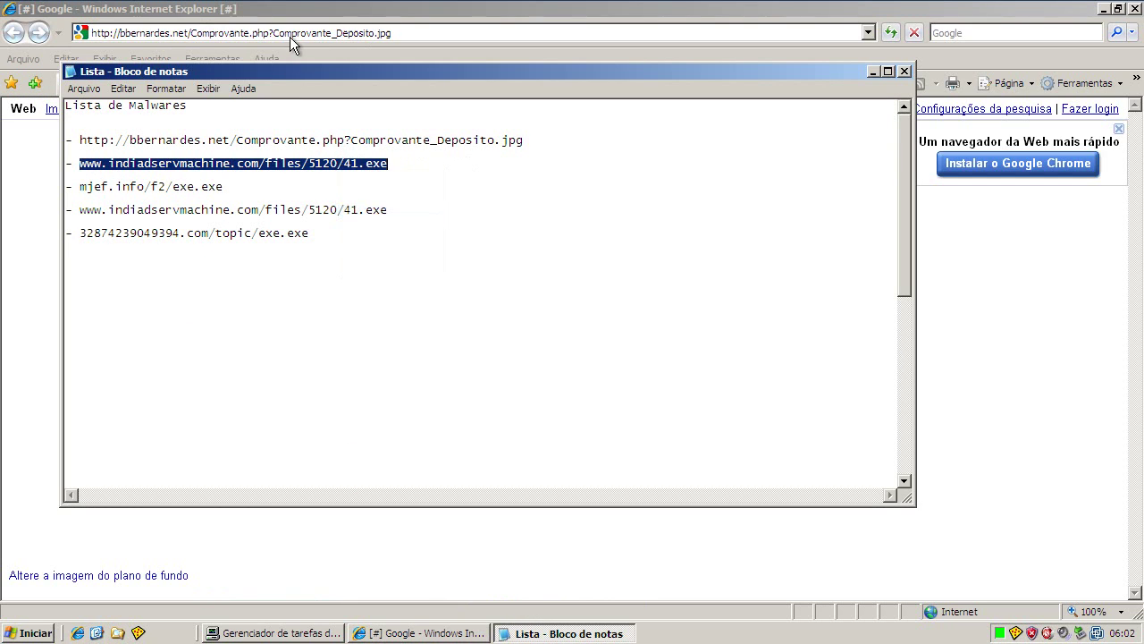
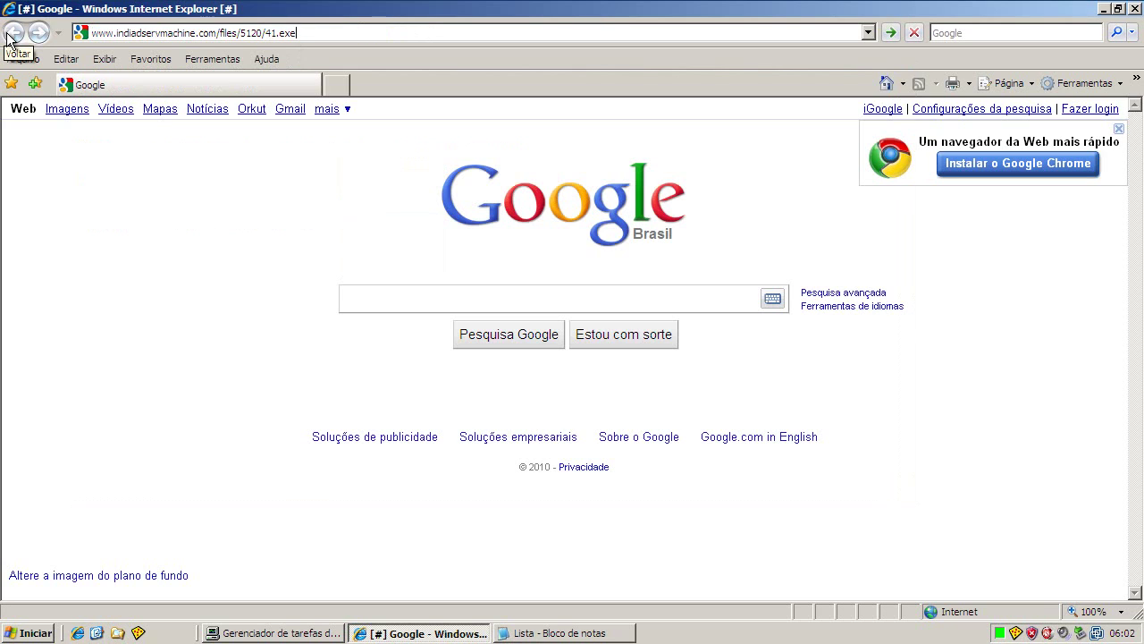
- Load the copied 41.exe address in the sandboxed browser and run the file directly from the download prompt
{"action": "key", "text": "ctrl+a"}
{"action": "key", "text": "Return"}
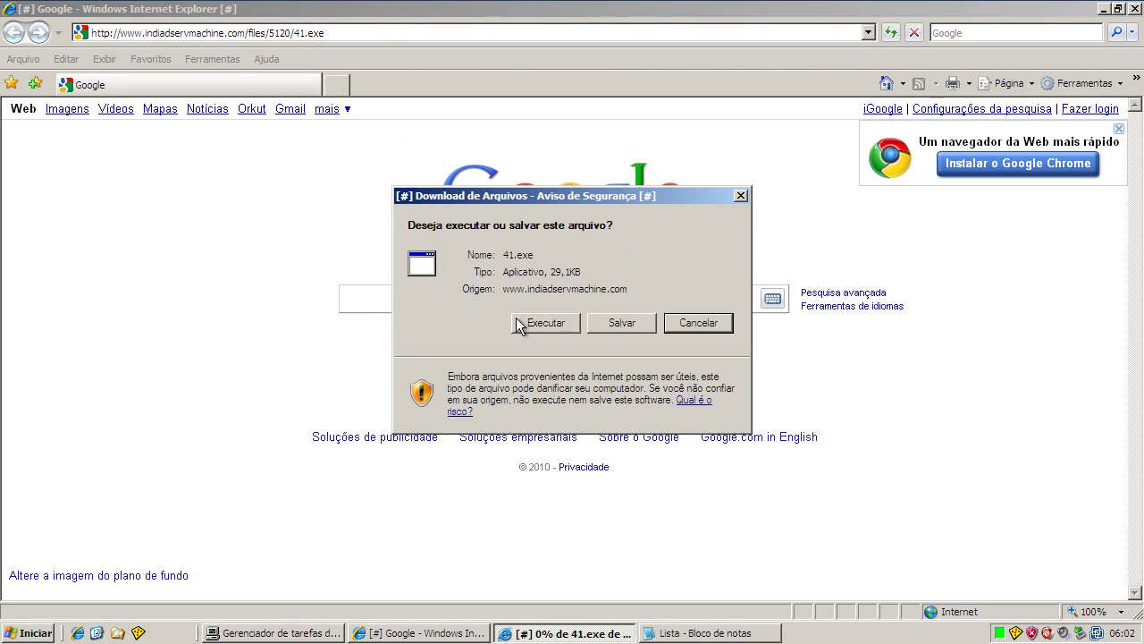
{"action": "left_click", "coordinate": [517, 318]}
{"action": "left_click", "coordinate": [666, 316]}
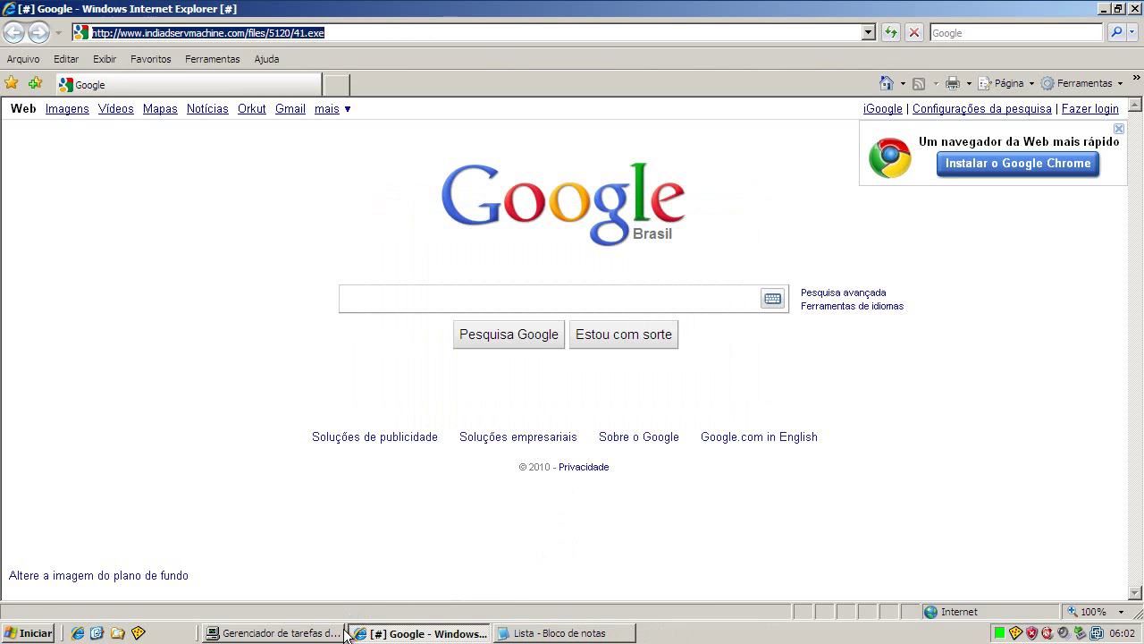
- Copy the third address, mjef.info/f2/exe.exe, from the Lista file
{"action": "left_click", "coordinate": [563, 632]}
{"action": "left_click_drag", "start_coordinate": [76, 185], "coordinate": [278, 190]}
{"action": "right_click", "coordinate": [214, 191]}
{"action": "left_click", "coordinate": [253, 237]}
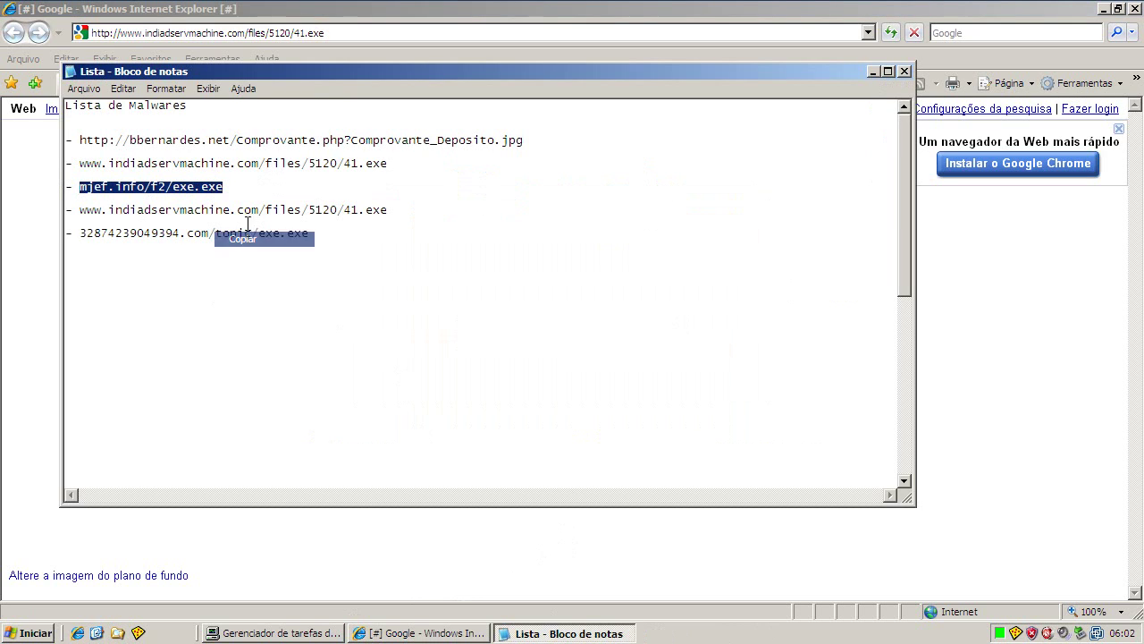
- Load the copied mjef.info/f2/exe.exe address in the sandboxed browser and run exe.exe directly from the download prompt
{"action": "left_click", "coordinate": [149, 37]}
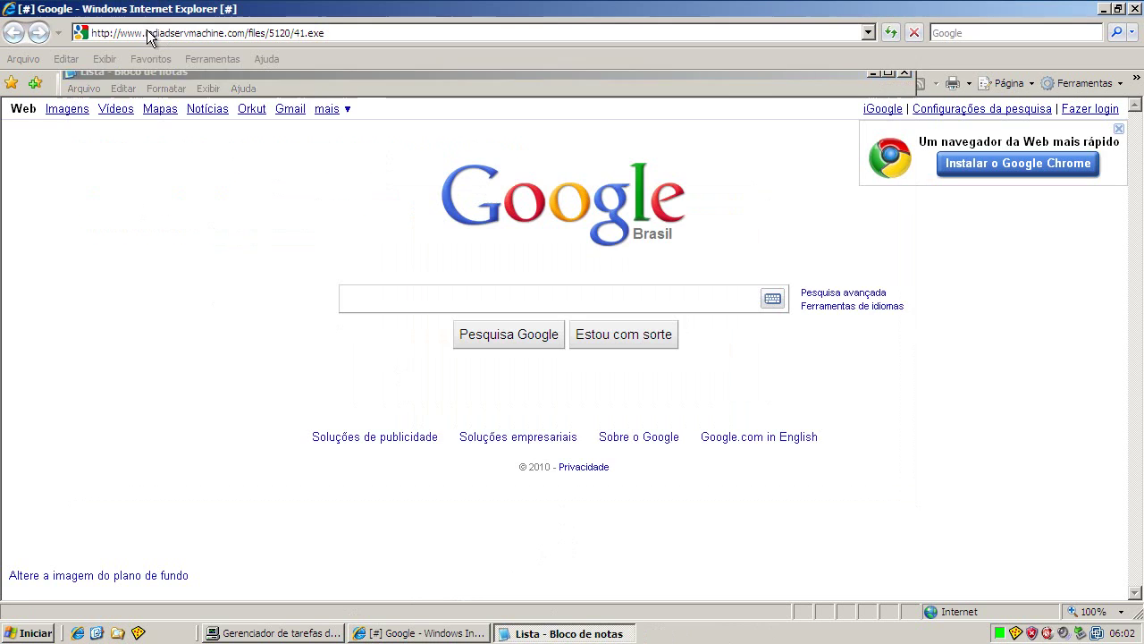
{"action": "left_click", "coordinate": [408, 33]}
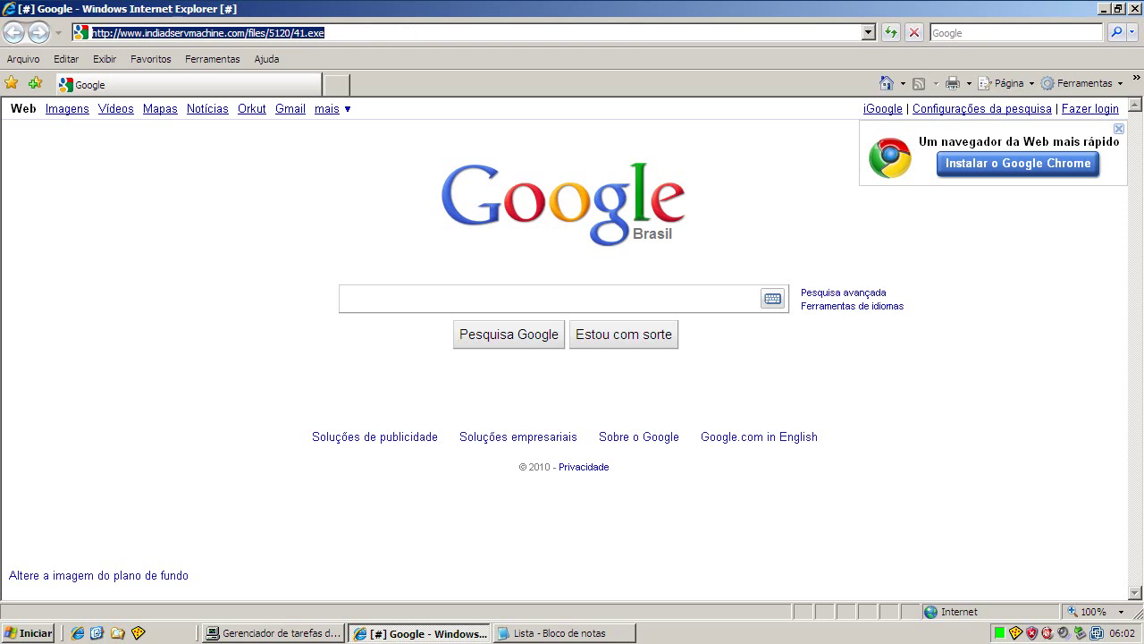
{"action": "left_click", "coordinate": [673, 391]}
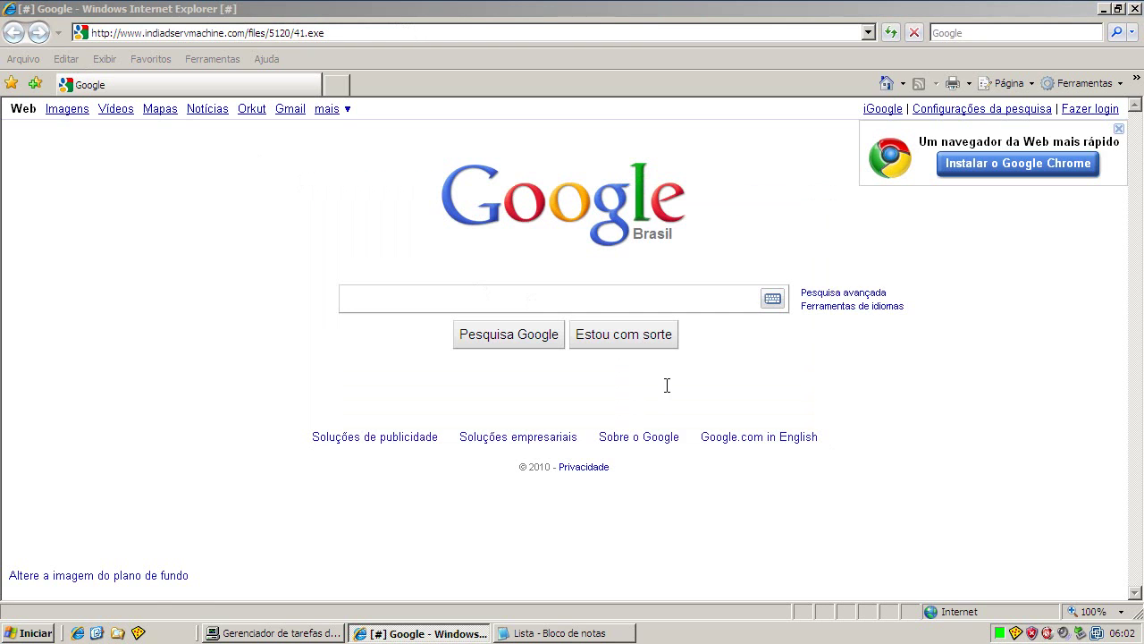
{"action": "left_click", "coordinate": [208, 33]}
{"action": "left_click", "coordinate": [355, 33]}
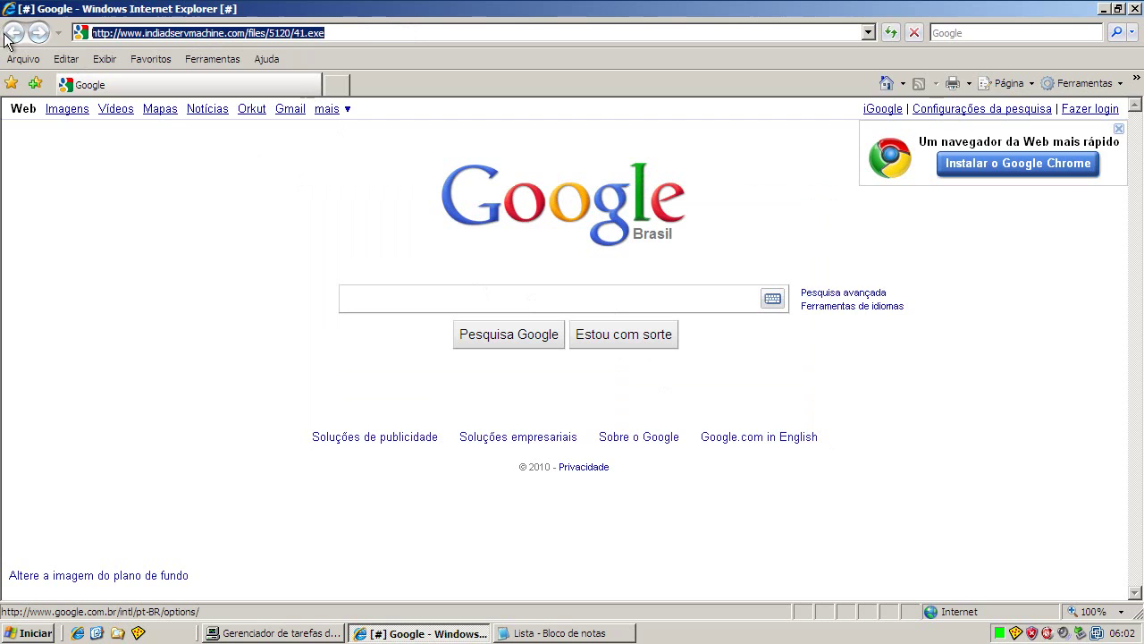
{"action": "right_click", "coordinate": [126, 34]}
{"action": "left_click", "coordinate": [154, 98]}
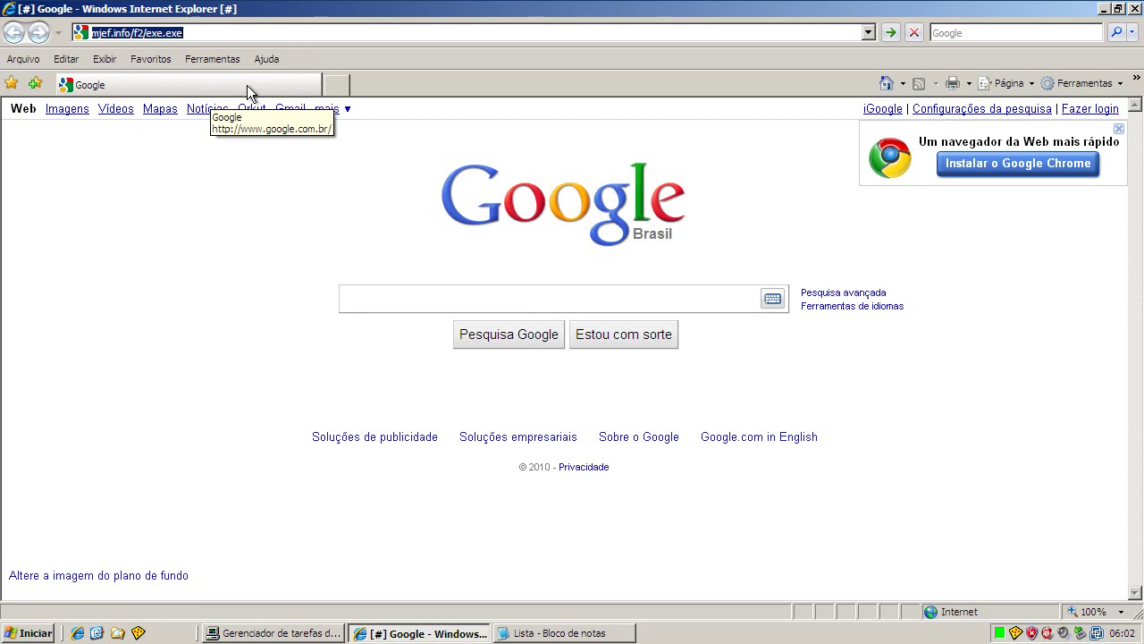
{"action": "key", "text": "Return"}
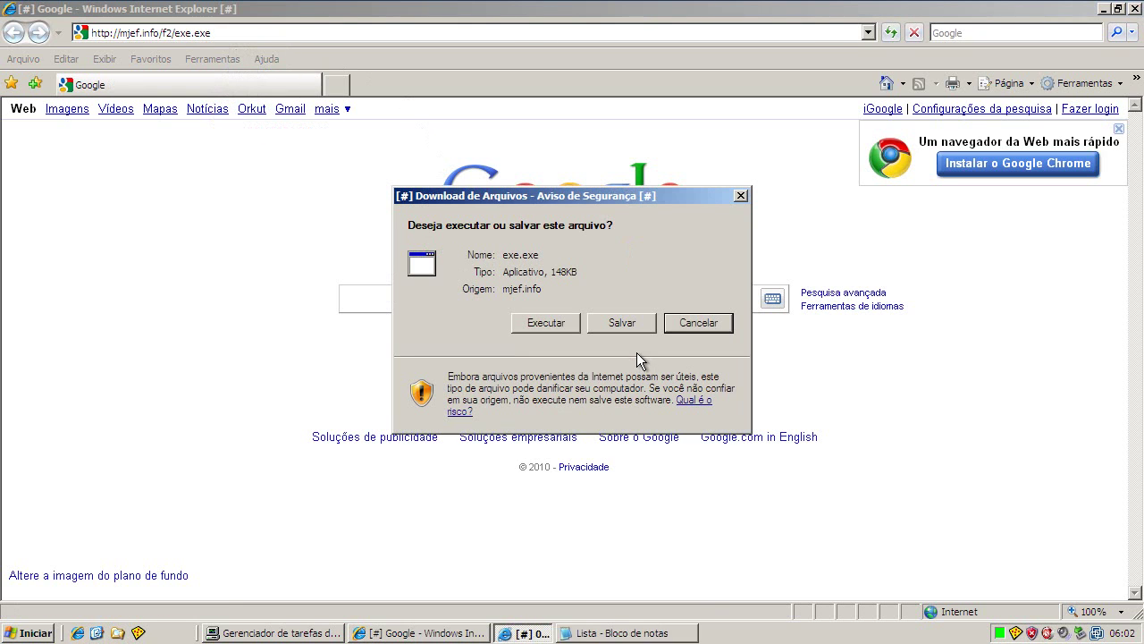
{"action": "left_click", "coordinate": [570, 324]}
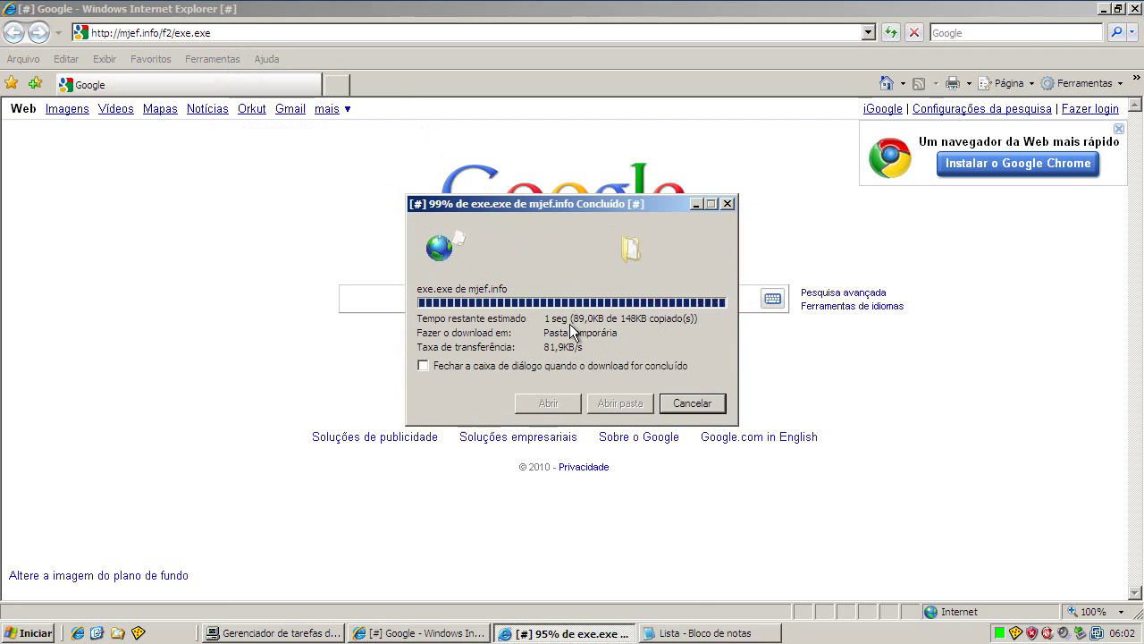
{"action": "left_click", "coordinate": [655, 325]}
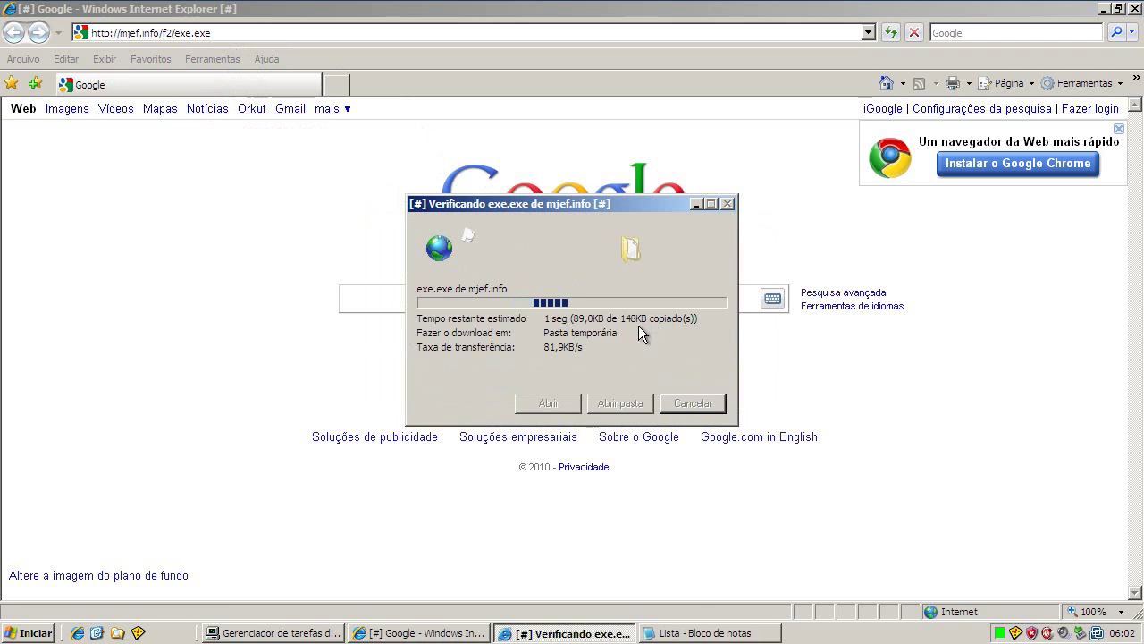
{"action": "left_click", "coordinate": [545, 632]}
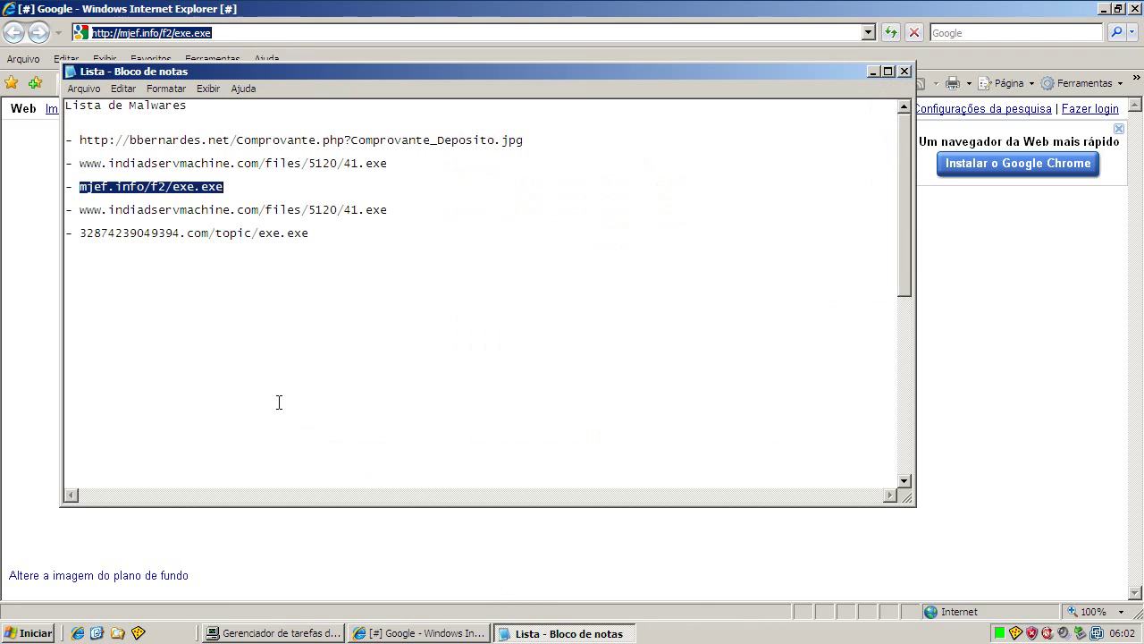
{"action": "left_click_drag", "start_coordinate": [80, 210], "coordinate": [408, 210]}
{"action": "right_click", "coordinate": [355, 209]}
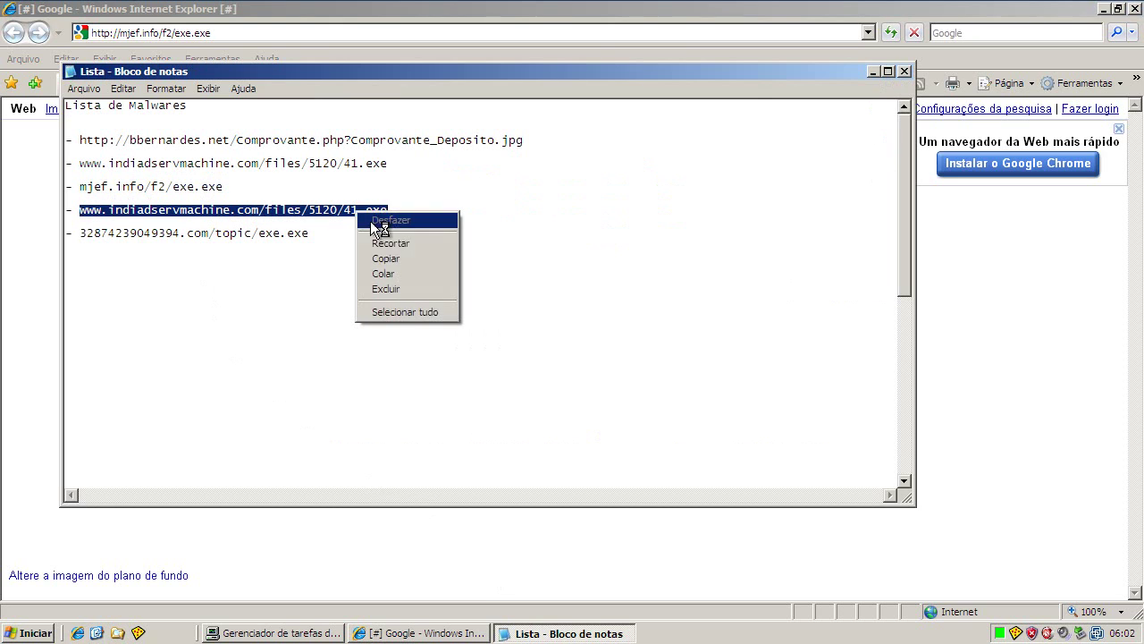
{"action": "left_click", "coordinate": [398, 261]}
- Load the copied 41.exe address in the sandboxed browser again and run the file without saving it
{"action": "left_click", "coordinate": [263, 55]}
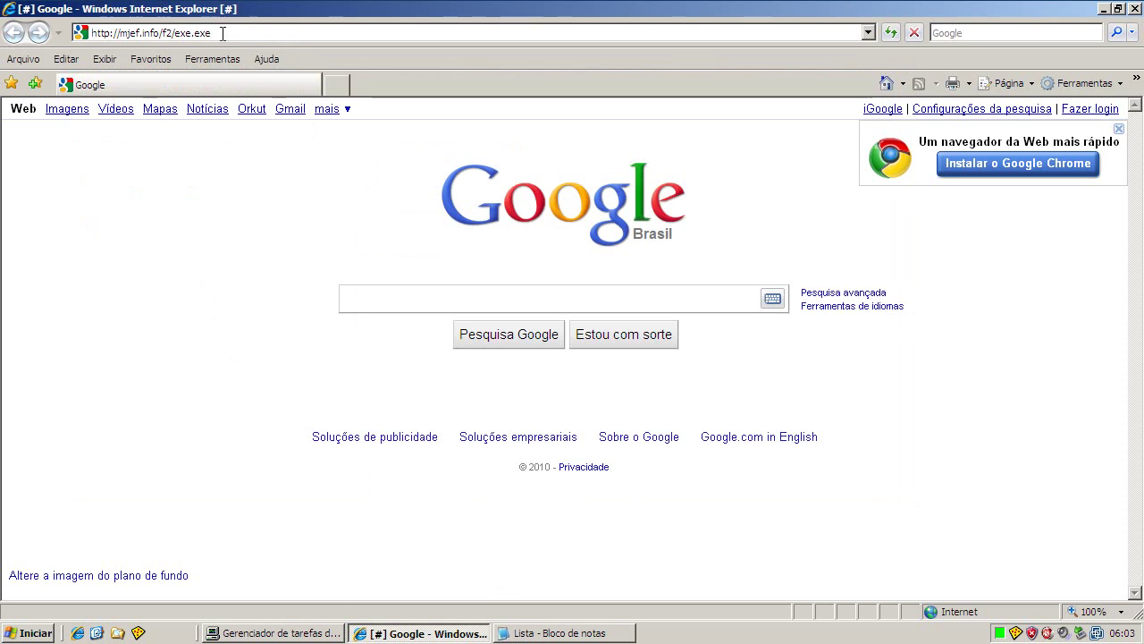
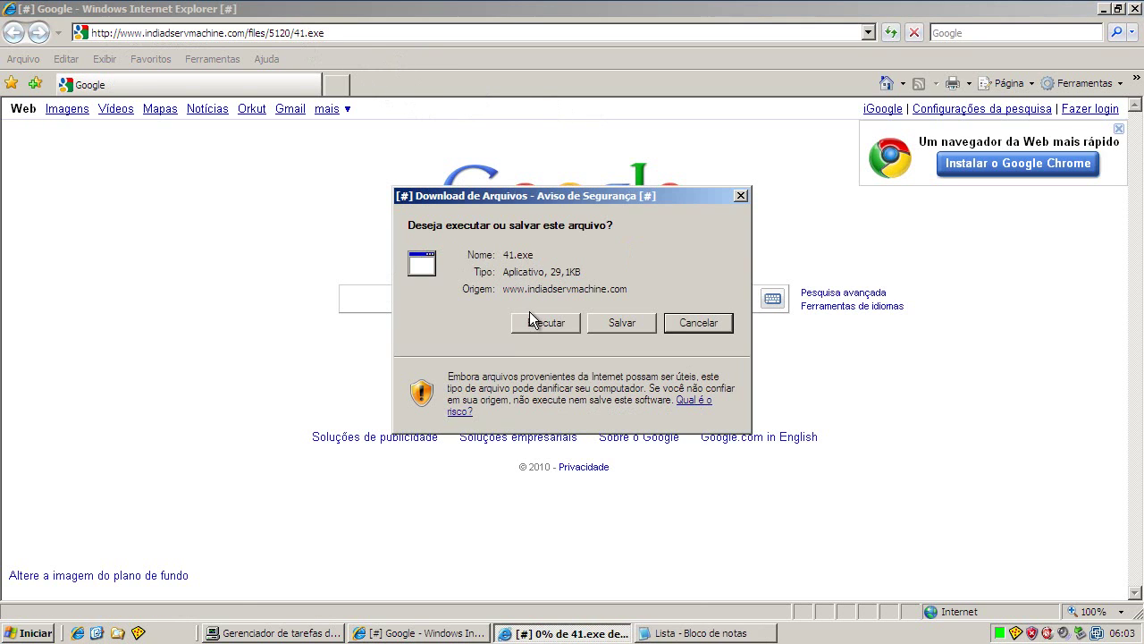
{"action": "left_click", "coordinate": [538, 321]}
{"action": "left_click", "coordinate": [678, 343]}
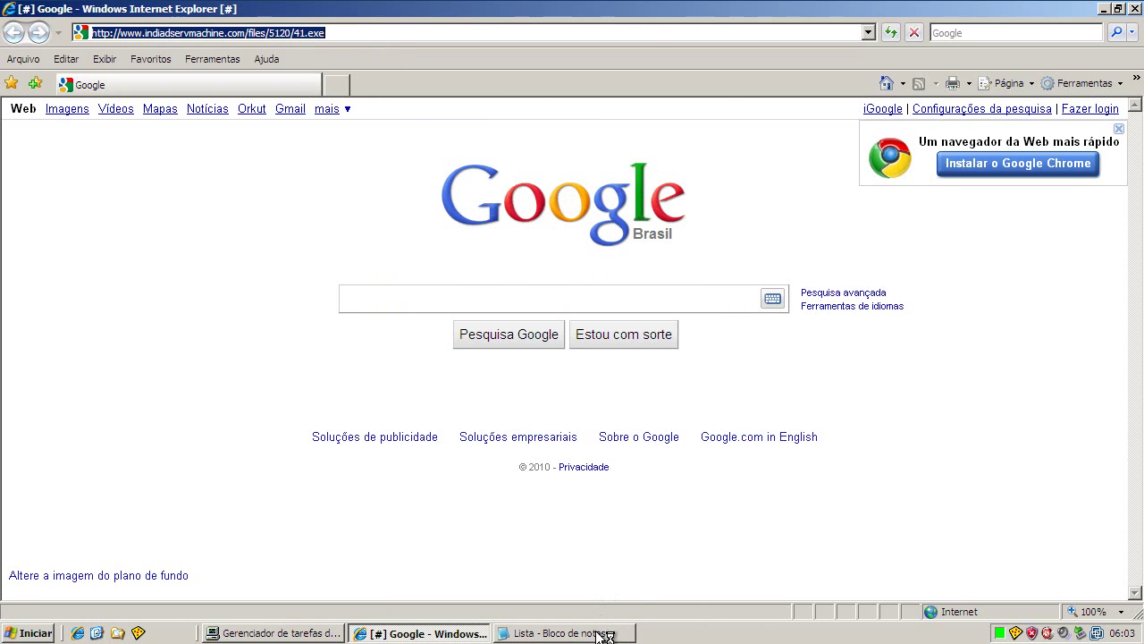
- Copy the last Lista address, 32874239049394.com/topic/exe.exe, and load it in the sandboxed browser
{"action": "left_click", "coordinate": [606, 632]}
{"action": "left_click_drag", "start_coordinate": [81, 234], "coordinate": [311, 233]}
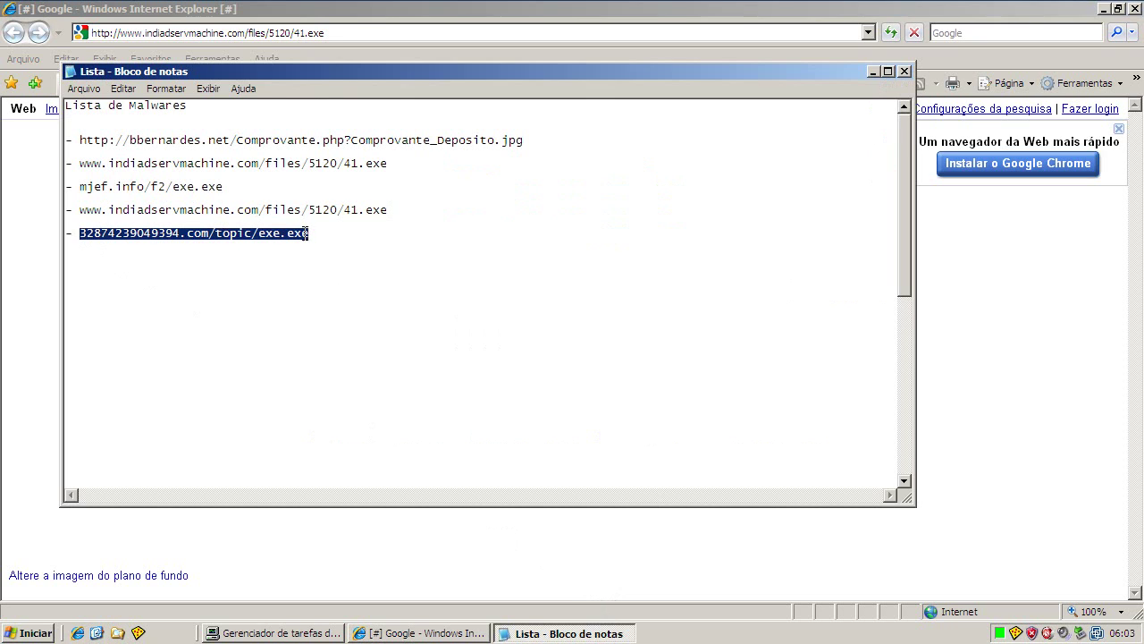
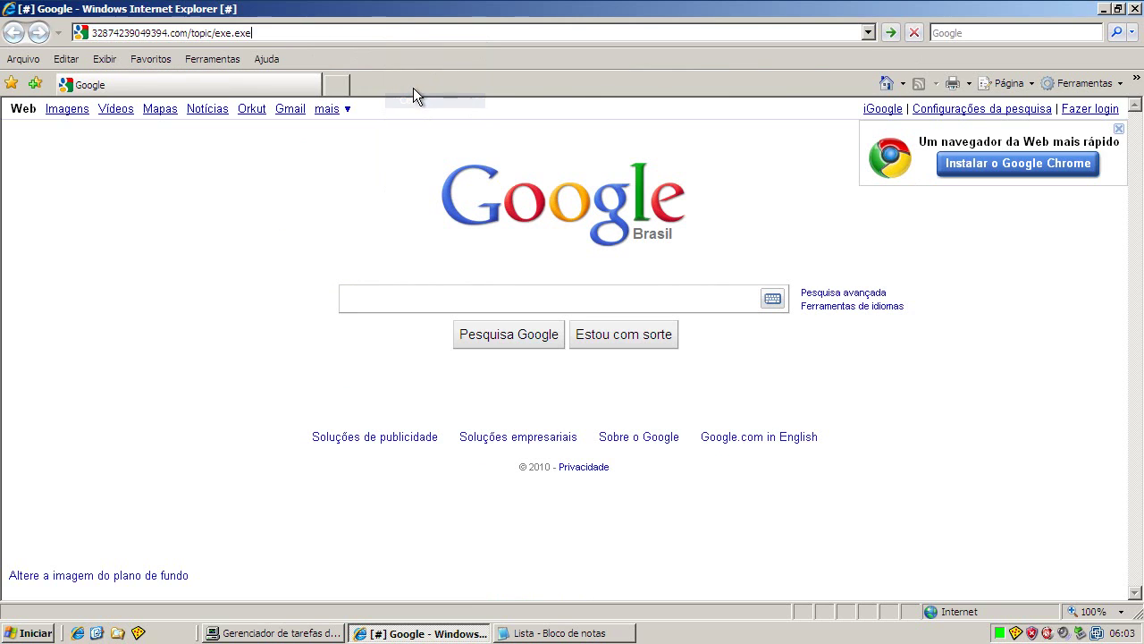
{"action": "key", "text": "ctrl+a"}
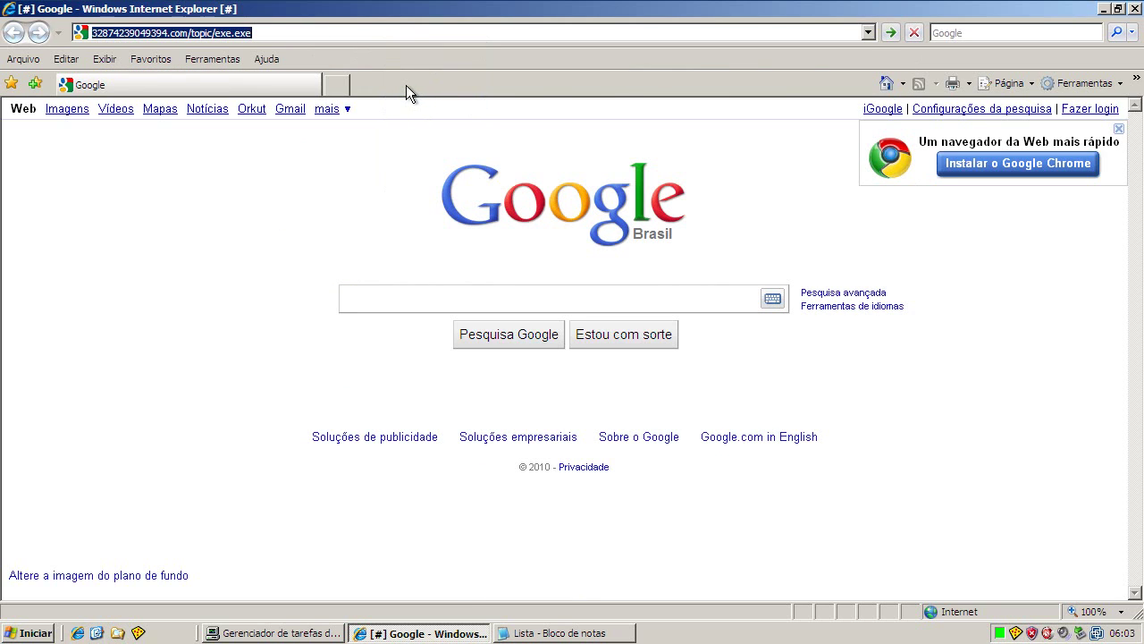
{"action": "key", "text": "Return"}
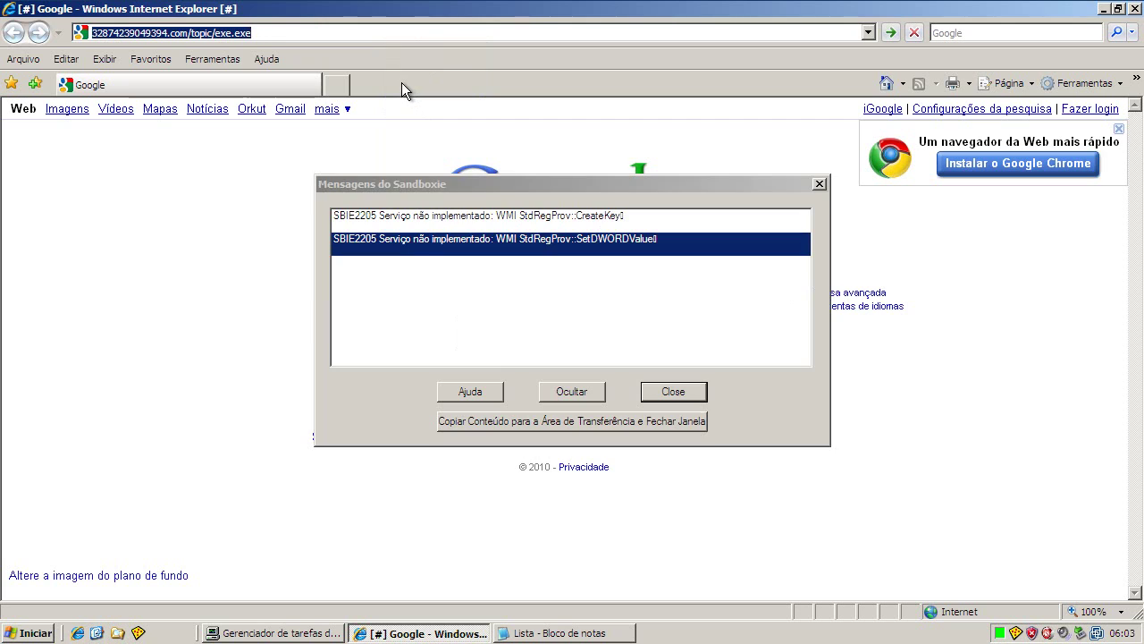
- Dismiss the Sandboxie messages window and run exe.exe from 32874239049394.com directly from the download prompt
{"action": "left_click", "coordinate": [687, 393]}
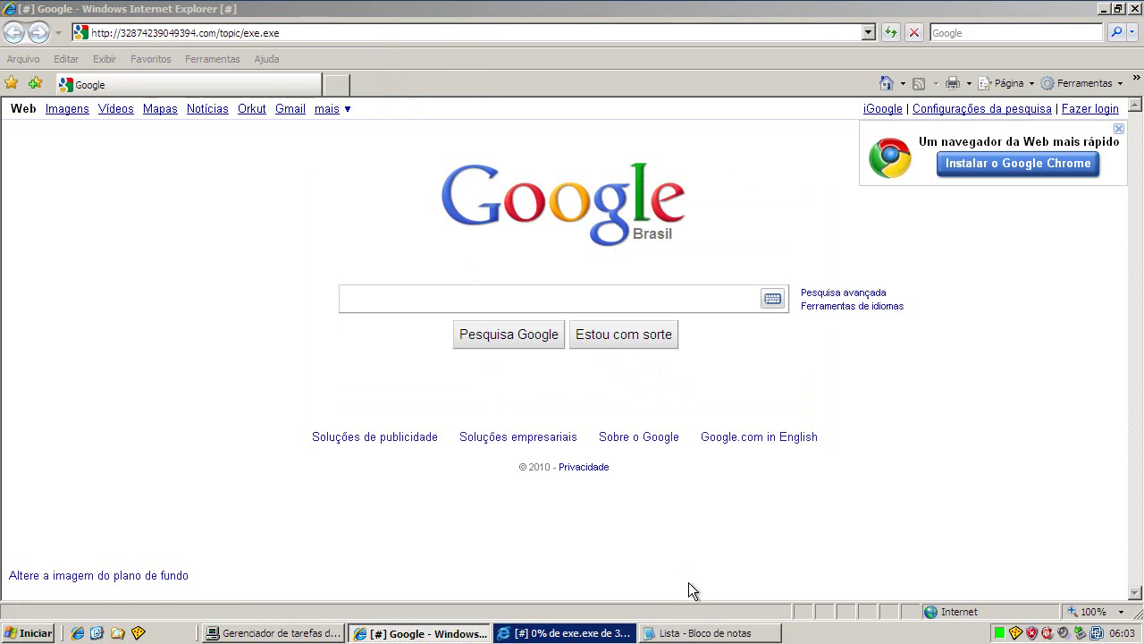
{"action": "left_click", "coordinate": [544, 320]}
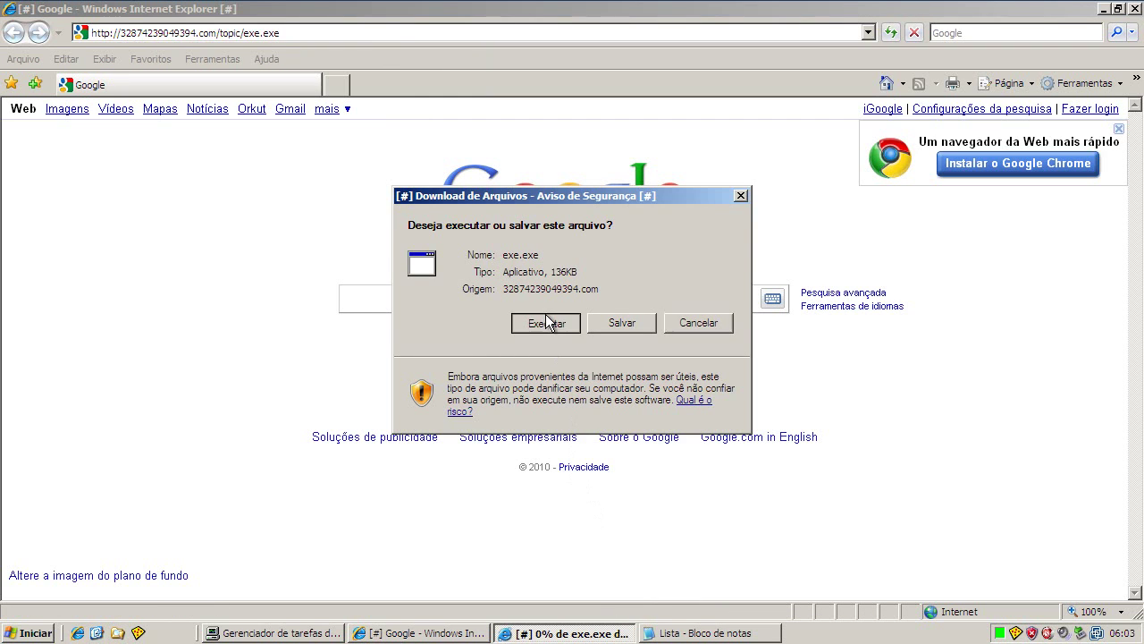
{"action": "left_click", "coordinate": [631, 327]}
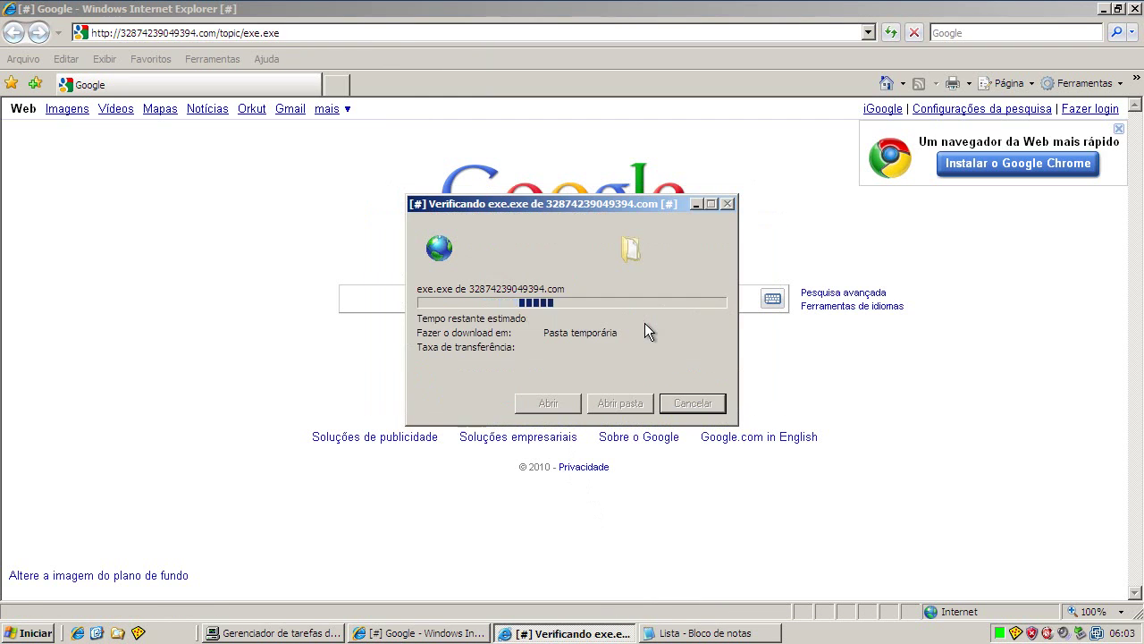
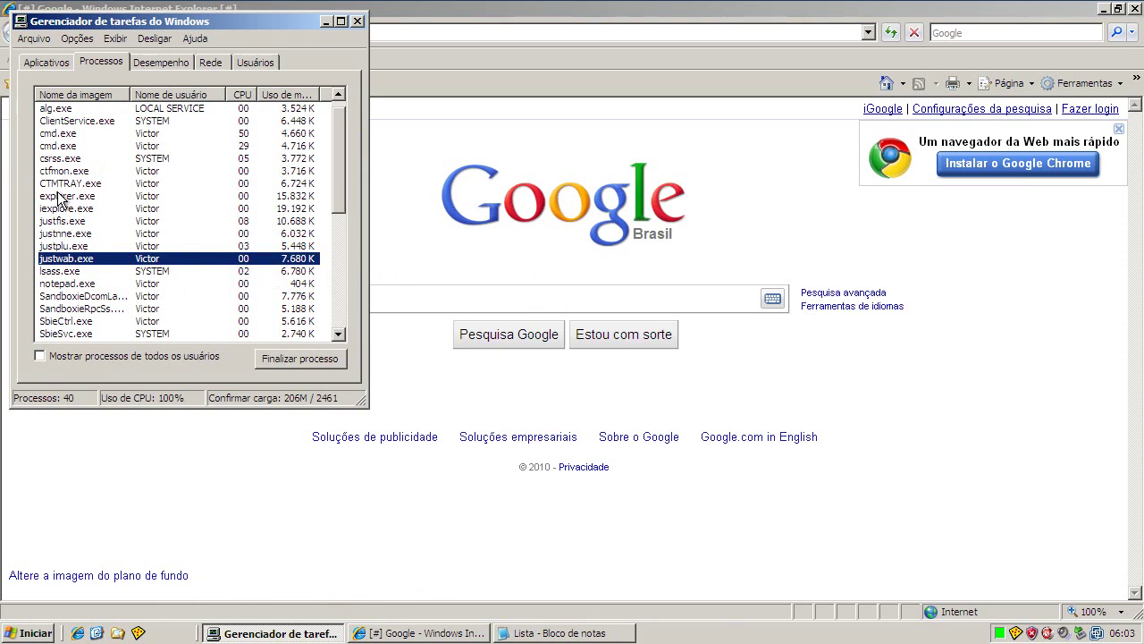
- Look through the running processes in Task Manager and select the 41[1].exe process
{"action": "left_click_drag", "start_coordinate": [338, 190], "coordinate": [342, 223]}
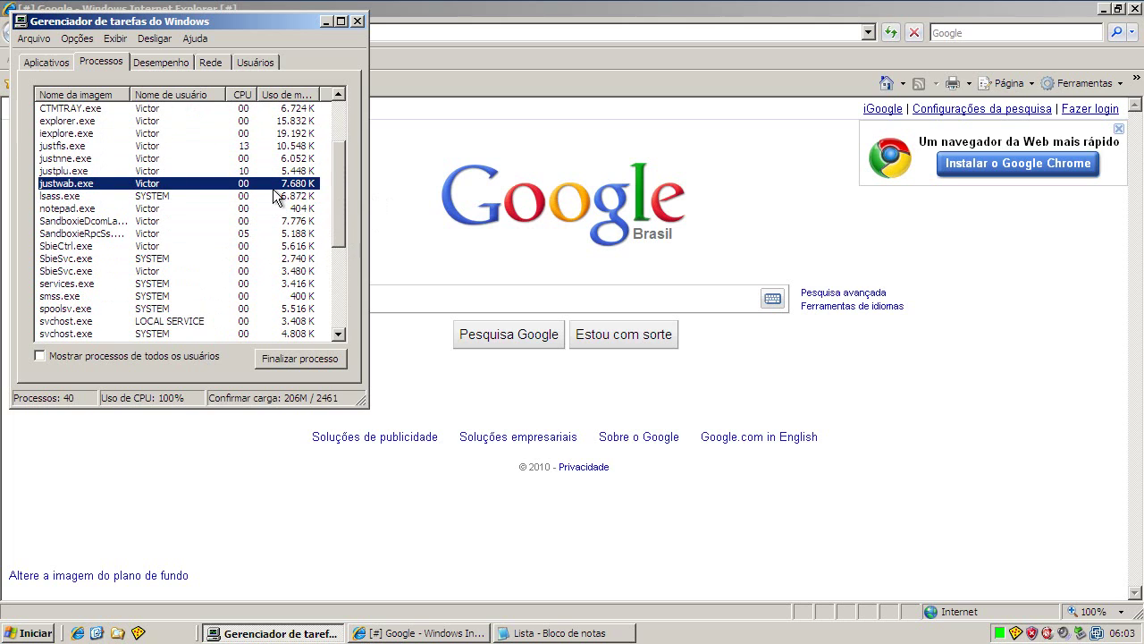
{"action": "left_click_drag", "start_coordinate": [343, 178], "coordinate": [355, 102]}
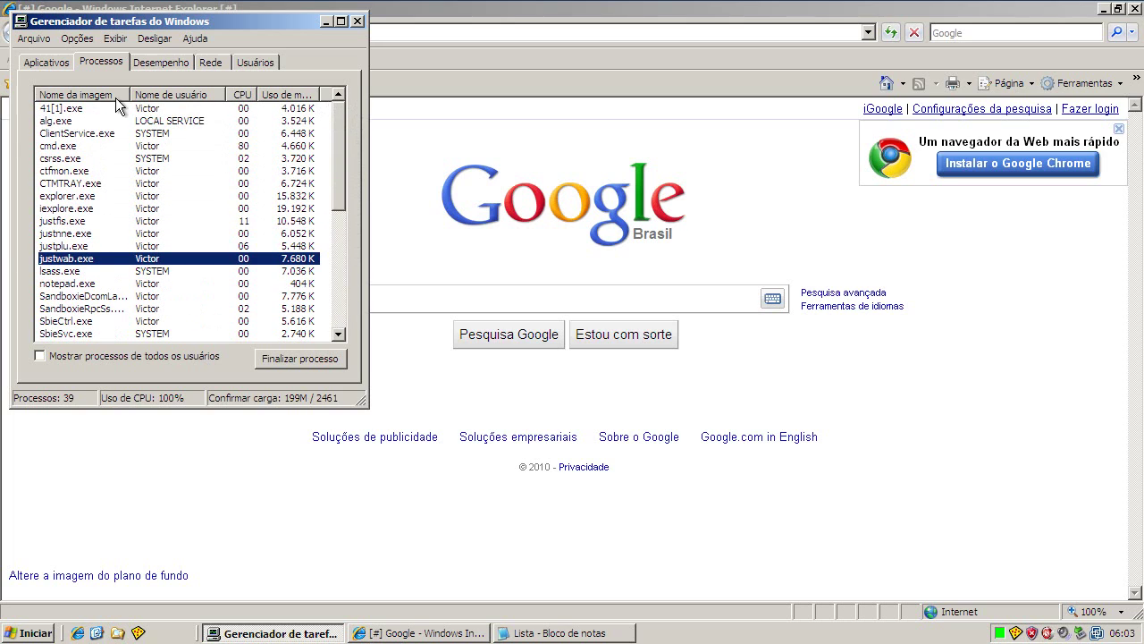
{"action": "left_click", "coordinate": [74, 105]}
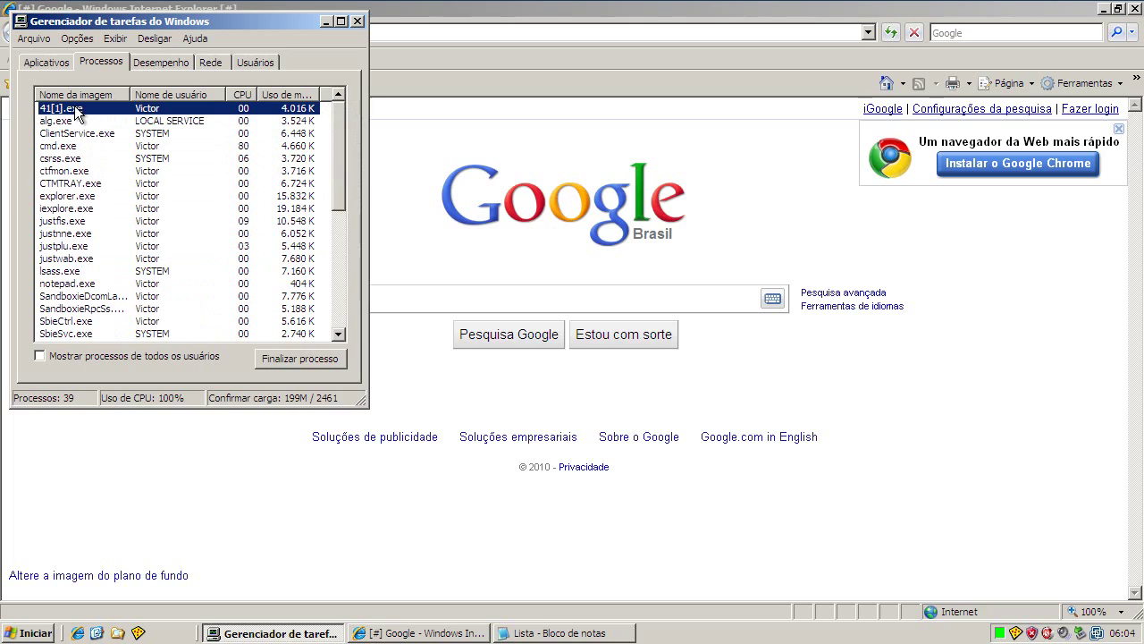
- Close the sandboxed browser and check the justwab.exe and 41[1].exe processes in Task Manager
{"action": "left_click", "coordinate": [1136, 9]}
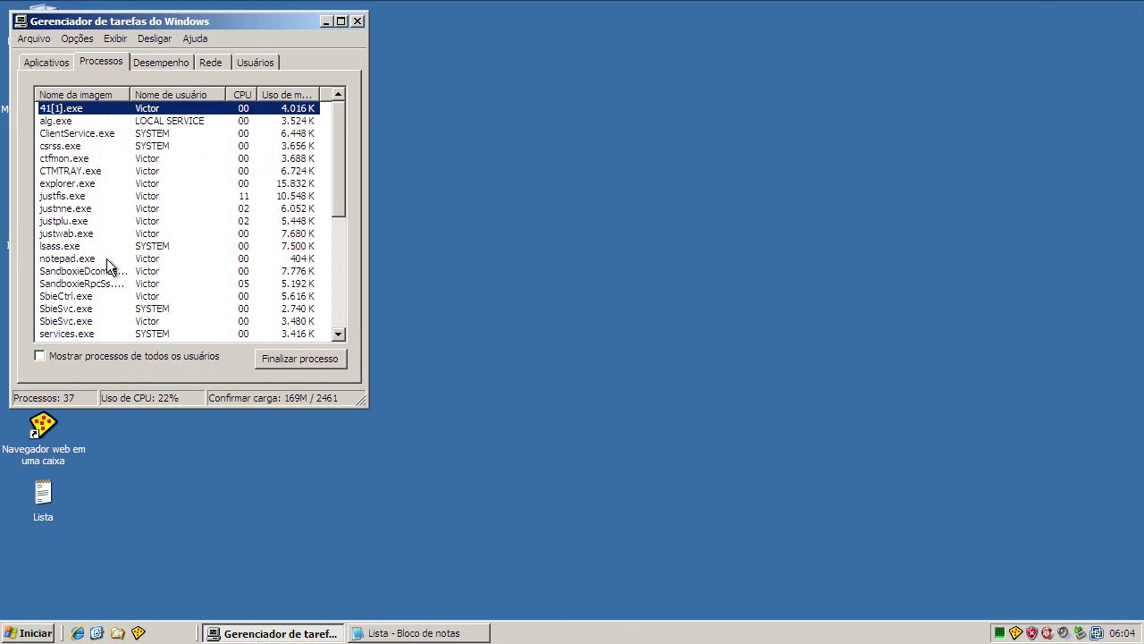
{"action": "left_click", "coordinate": [72, 235]}
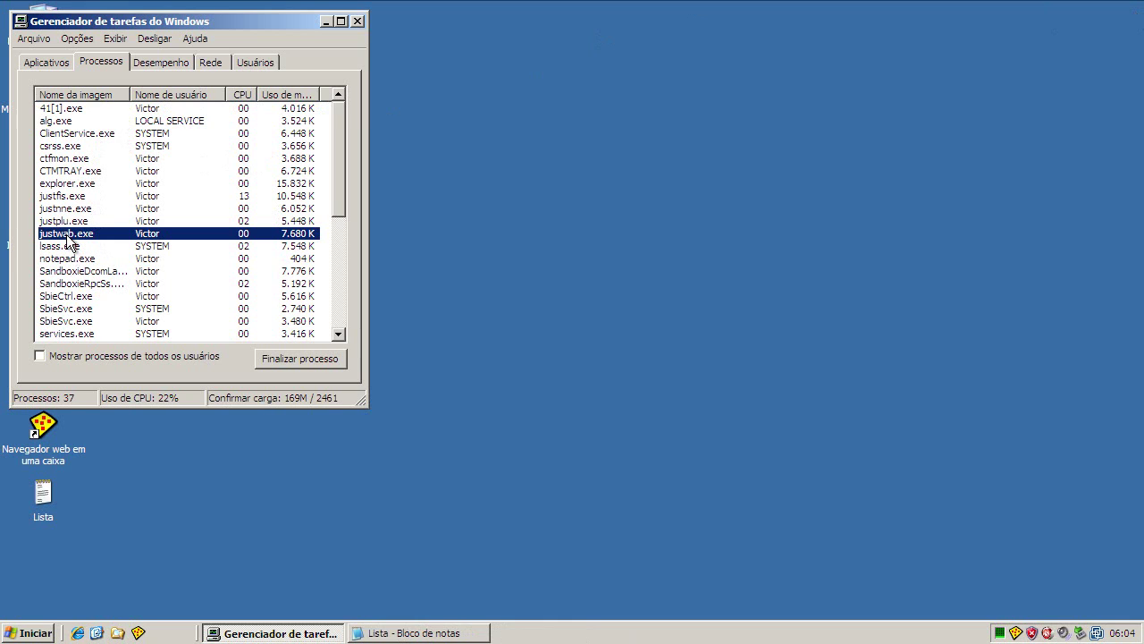
{"action": "left_click", "coordinate": [69, 111]}
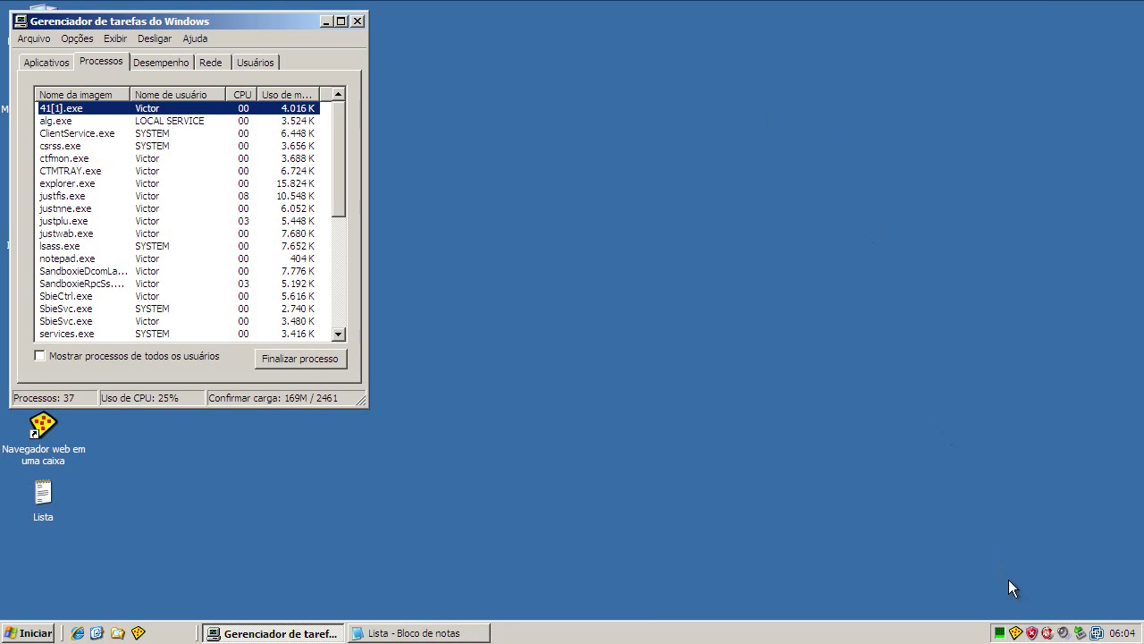
- Close the justwab.exe error dialog without sending the error report
{"action": "right_click", "coordinate": [1020, 633]}
{"action": "left_click", "coordinate": [696, 393]}
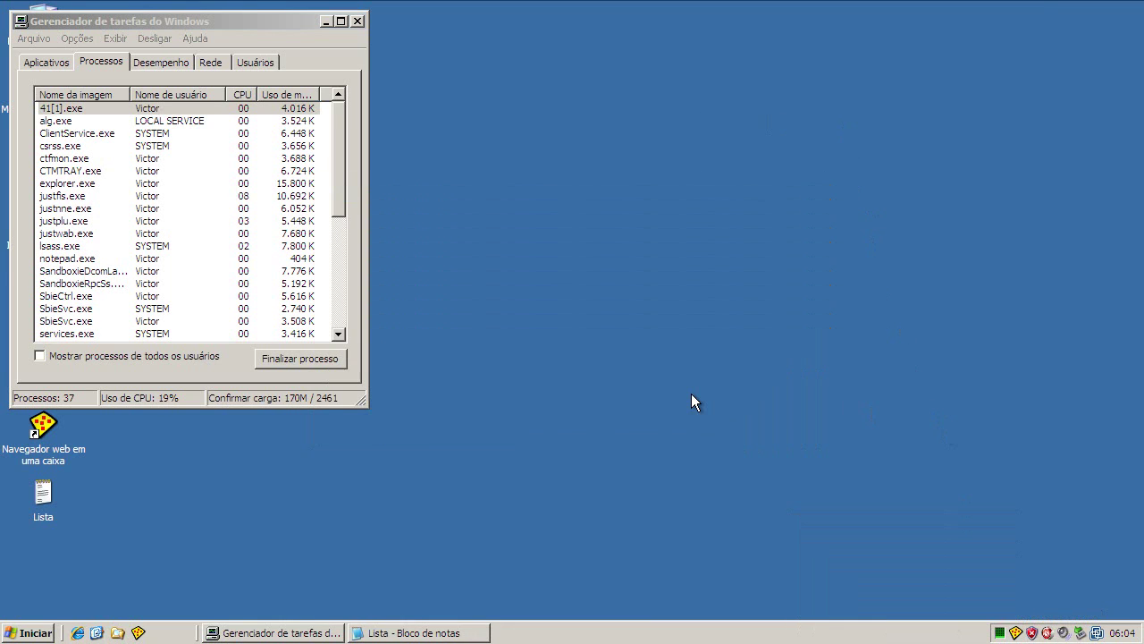
{"action": "right_click", "coordinate": [1017, 631]}
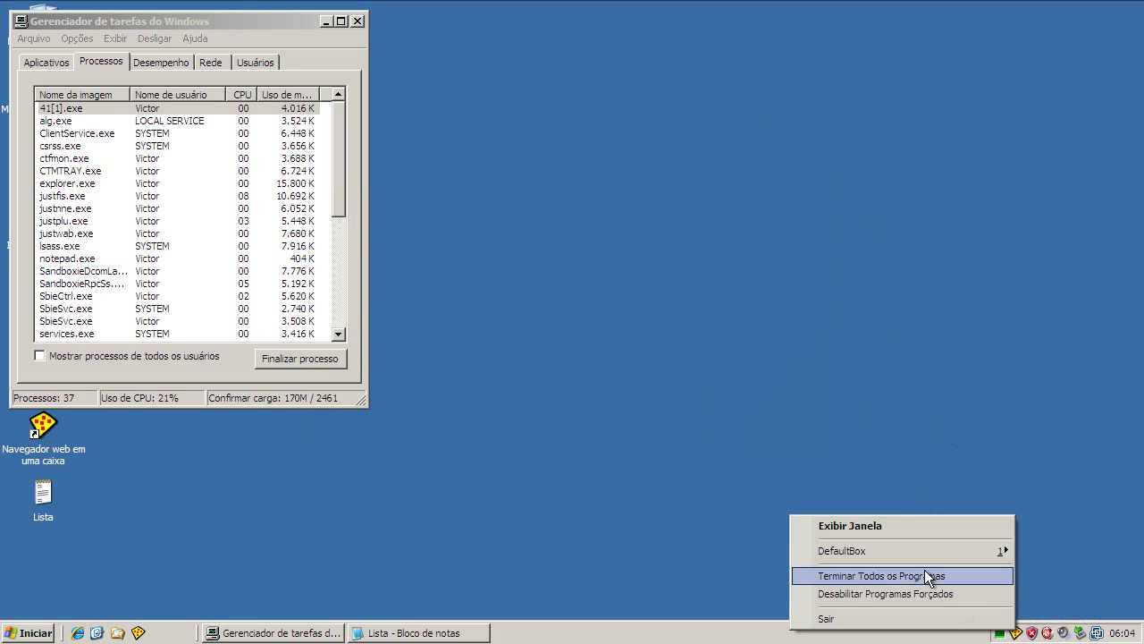
{"action": "mouse_move", "coordinate": [918, 550]}
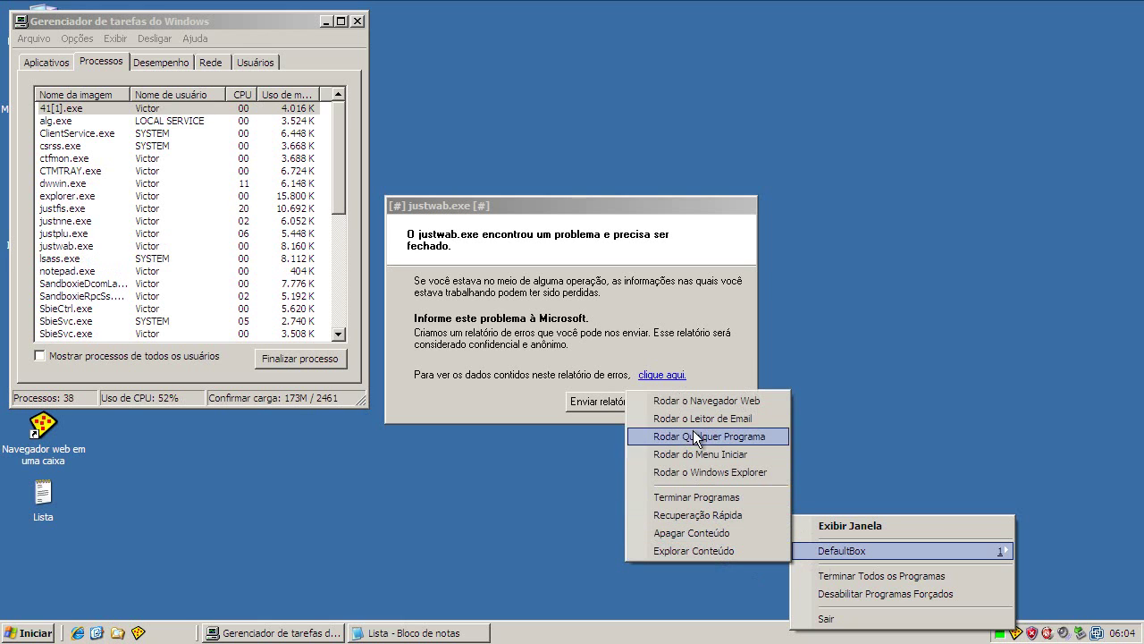
{"action": "left_click", "coordinate": [662, 229]}
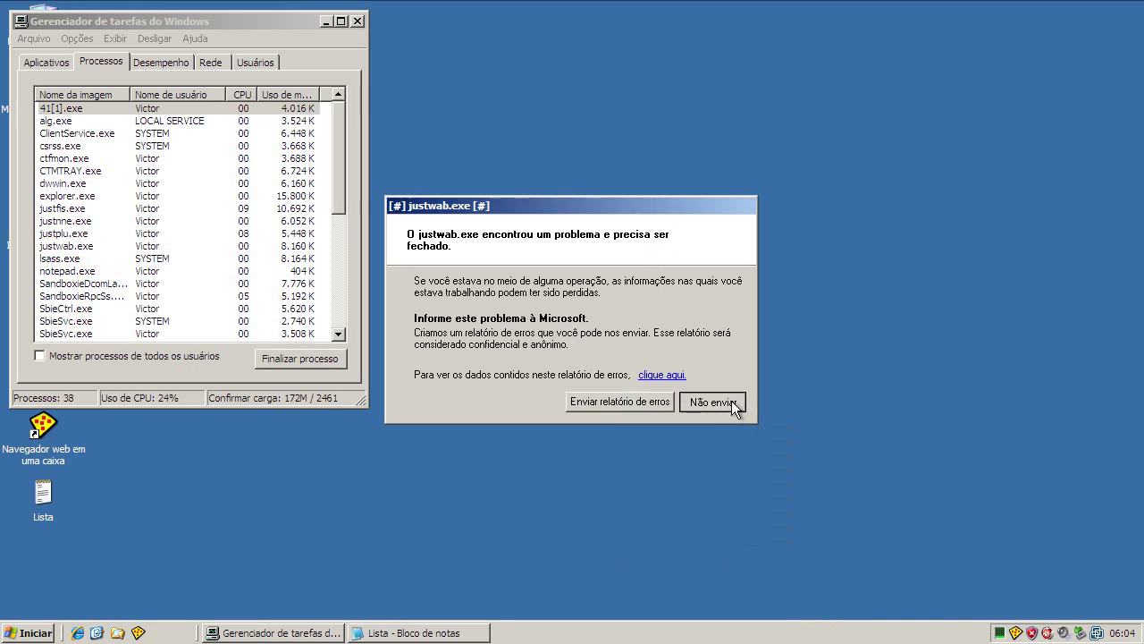
{"action": "left_click", "coordinate": [735, 403]}
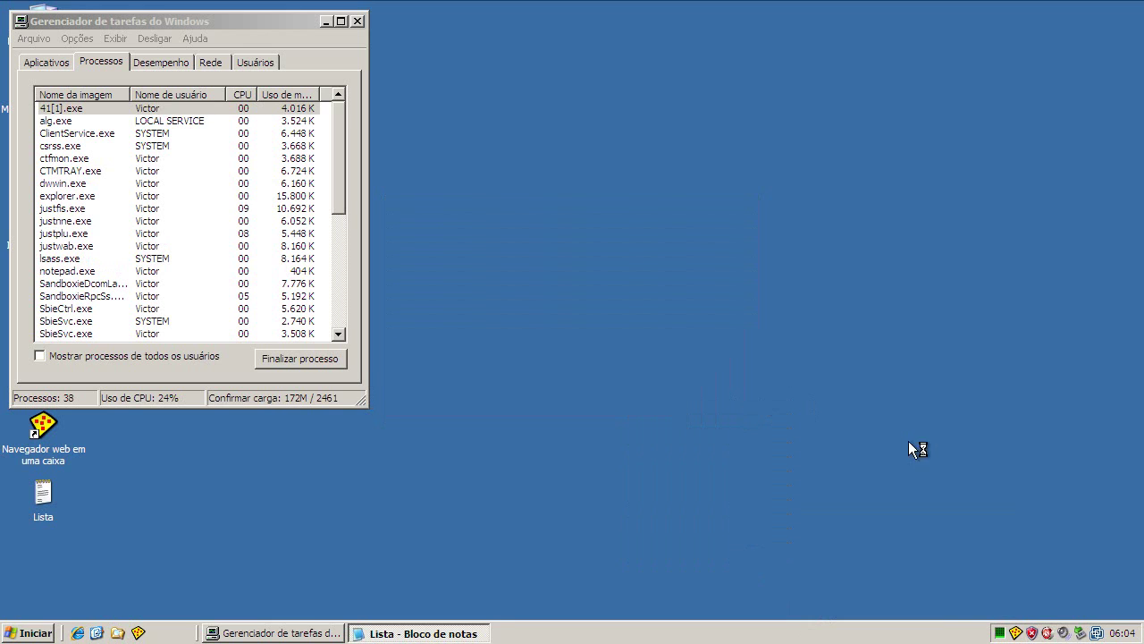
- Check the justplu.exe and 41[1].exe processes in Task Manager and delete the DefaultBox sandbox with its contents
{"action": "right_click", "coordinate": [1015, 633]}
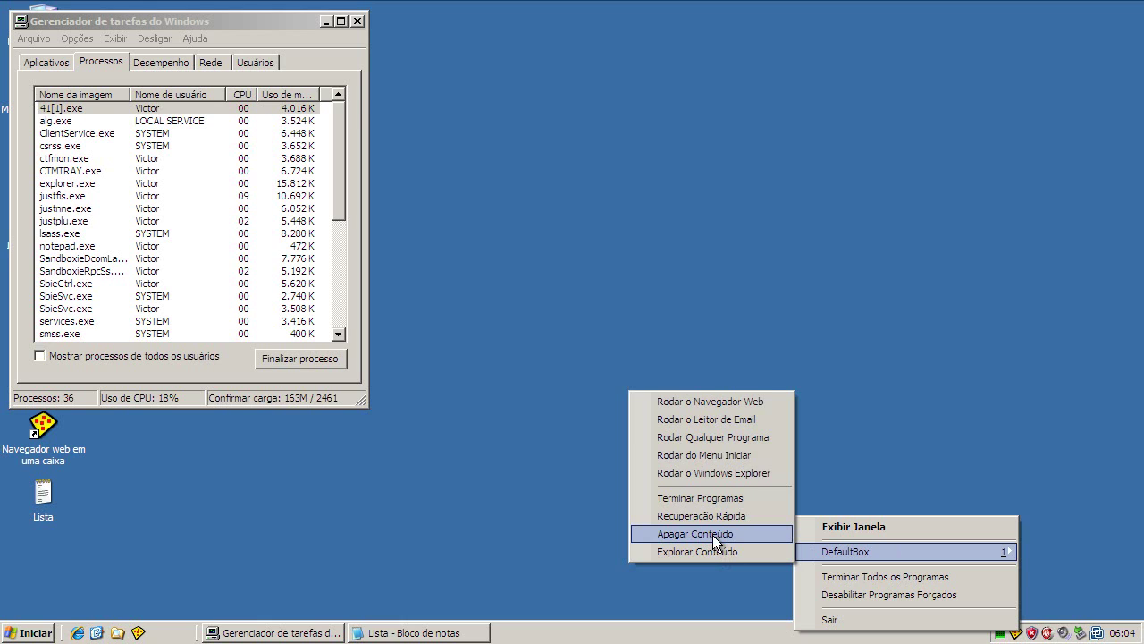
{"action": "left_click", "coordinate": [714, 534]}
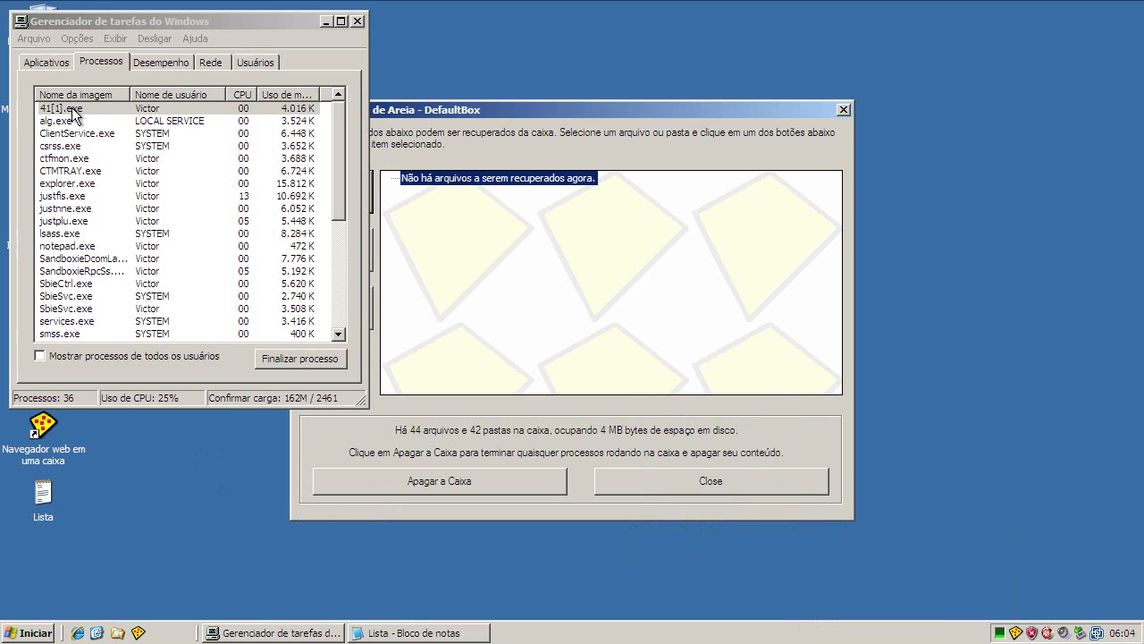
{"action": "left_click", "coordinate": [67, 221]}
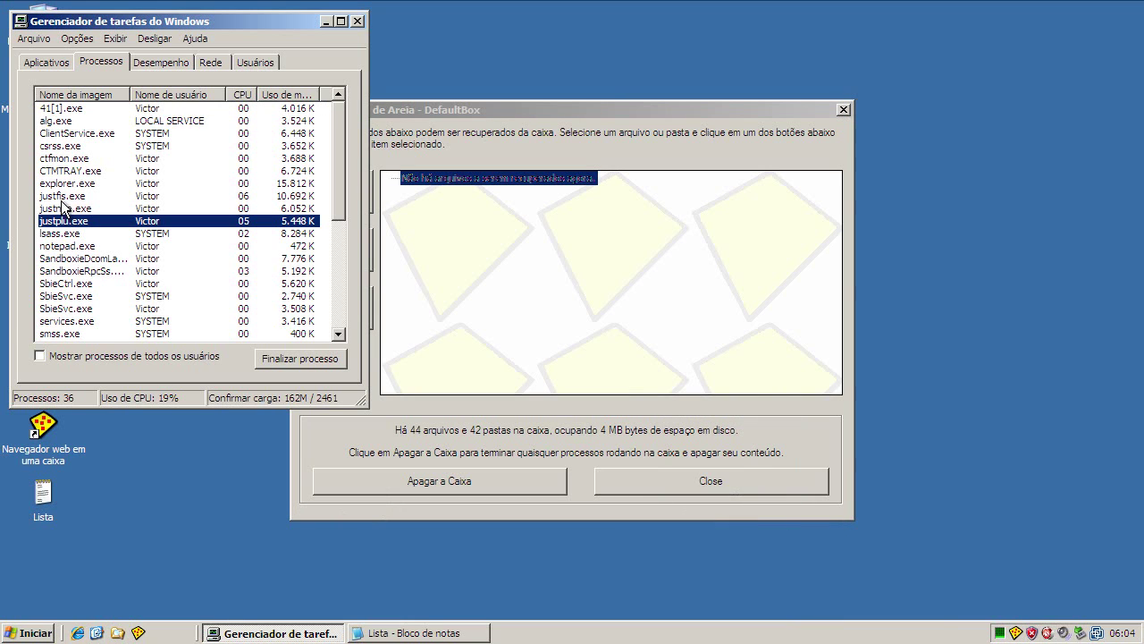
{"action": "left_click", "coordinate": [70, 110]}
{"action": "left_click", "coordinate": [474, 480]}
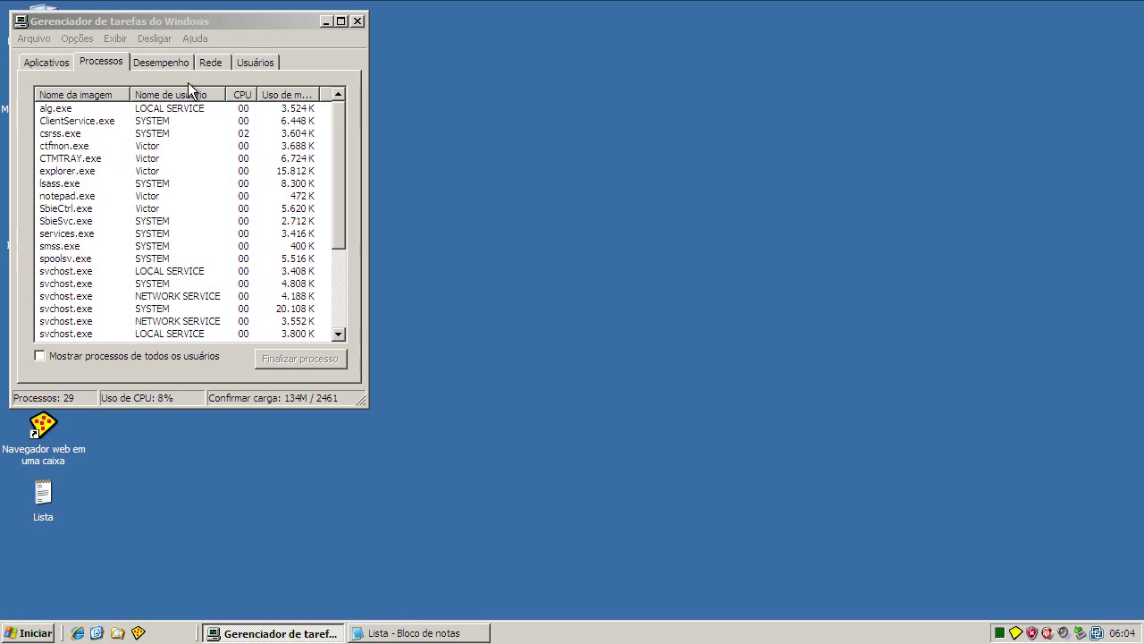
- Minimize Task Manager and close the Lista text file in Notepad
{"action": "left_click", "coordinate": [327, 22]}
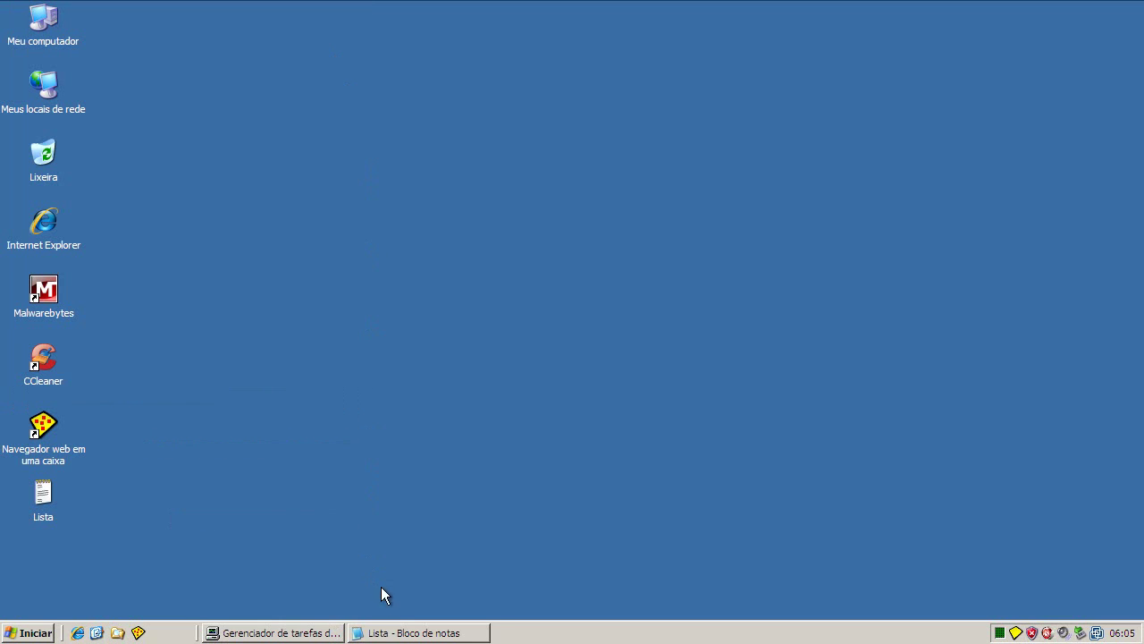
{"action": "right_click", "coordinate": [401, 629]}
{"action": "left_click", "coordinate": [403, 617]}
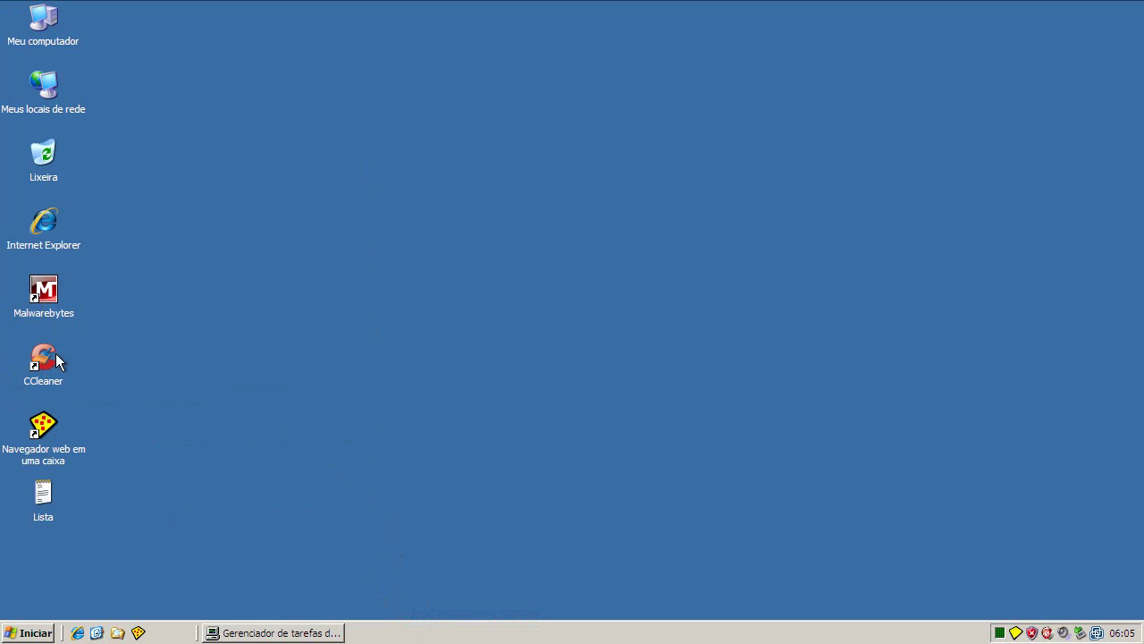
- Launch Malwarebytes' Anti-Malware, dismiss the duplicate-instance notice and check for database updates
{"action": "double_click", "coordinate": [48, 305]}
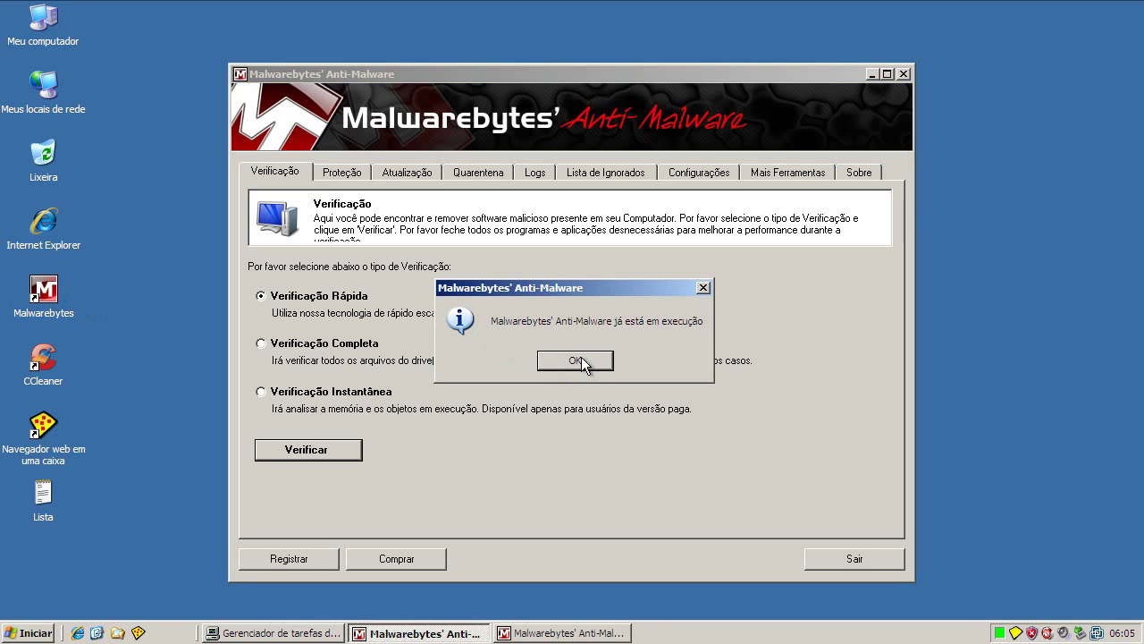
{"action": "left_click", "coordinate": [576, 361]}
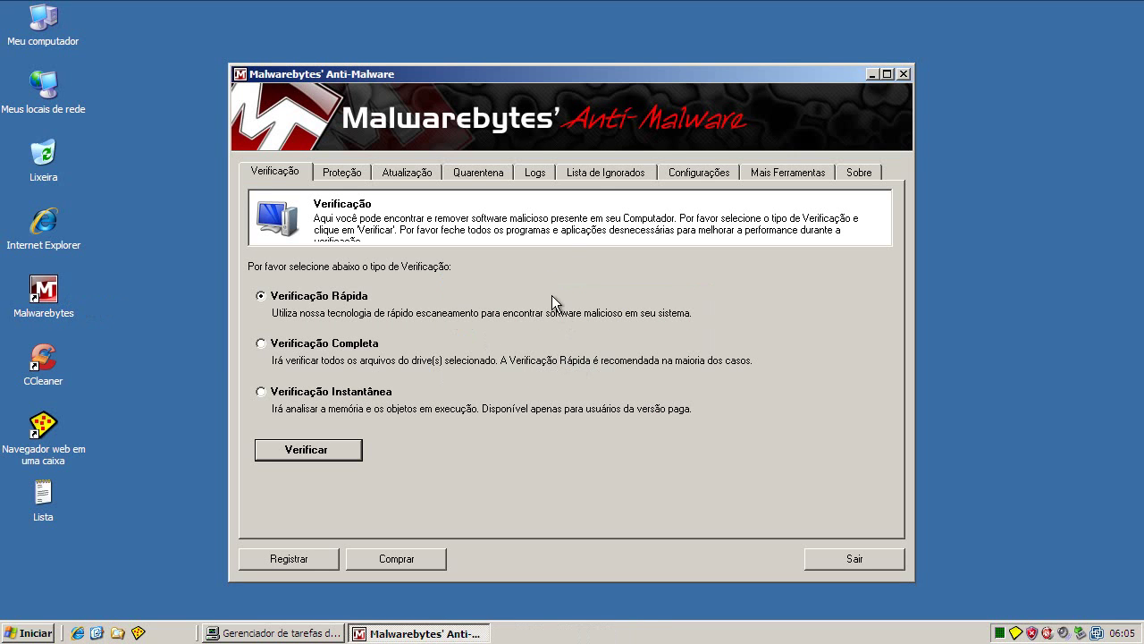
{"action": "left_click", "coordinate": [417, 174]}
{"action": "left_click", "coordinate": [357, 347]}
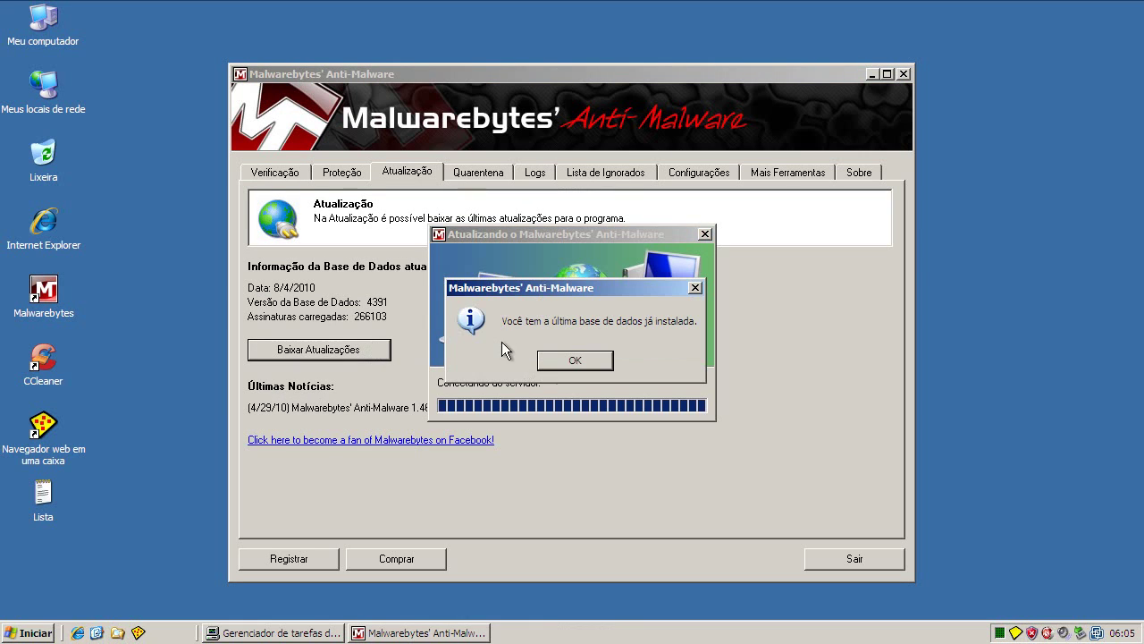
{"action": "left_click", "coordinate": [579, 362]}
- Run a quick scan (Verificação Rápida) of the system, acknowledge its result and exit Malwarebytes
{"action": "left_click", "coordinate": [277, 177]}
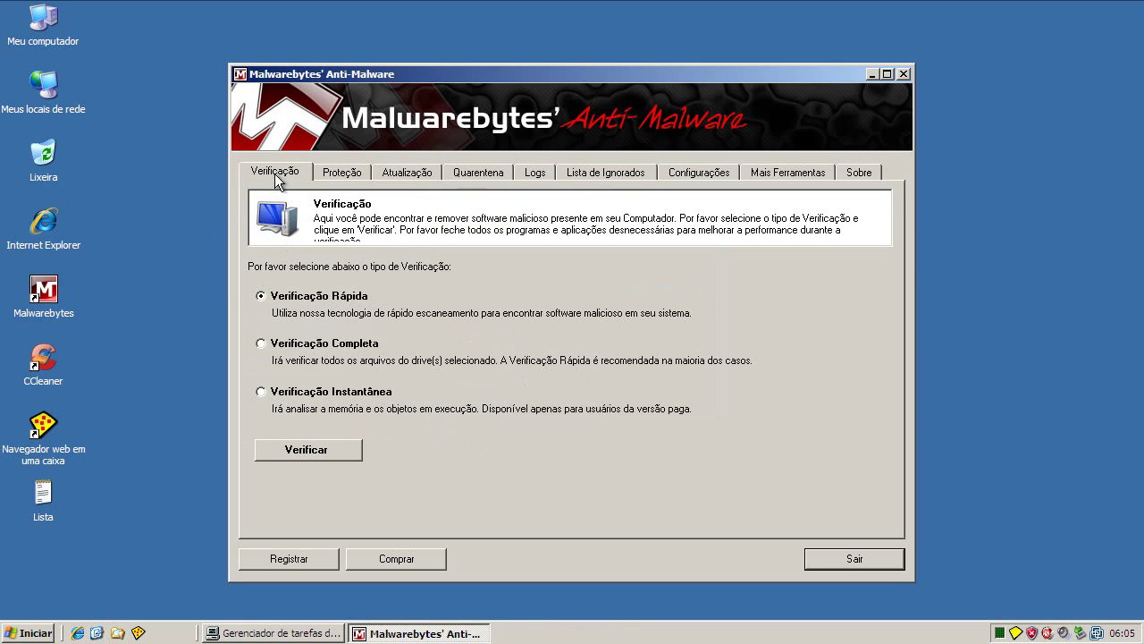
{"action": "left_click", "coordinate": [357, 455]}
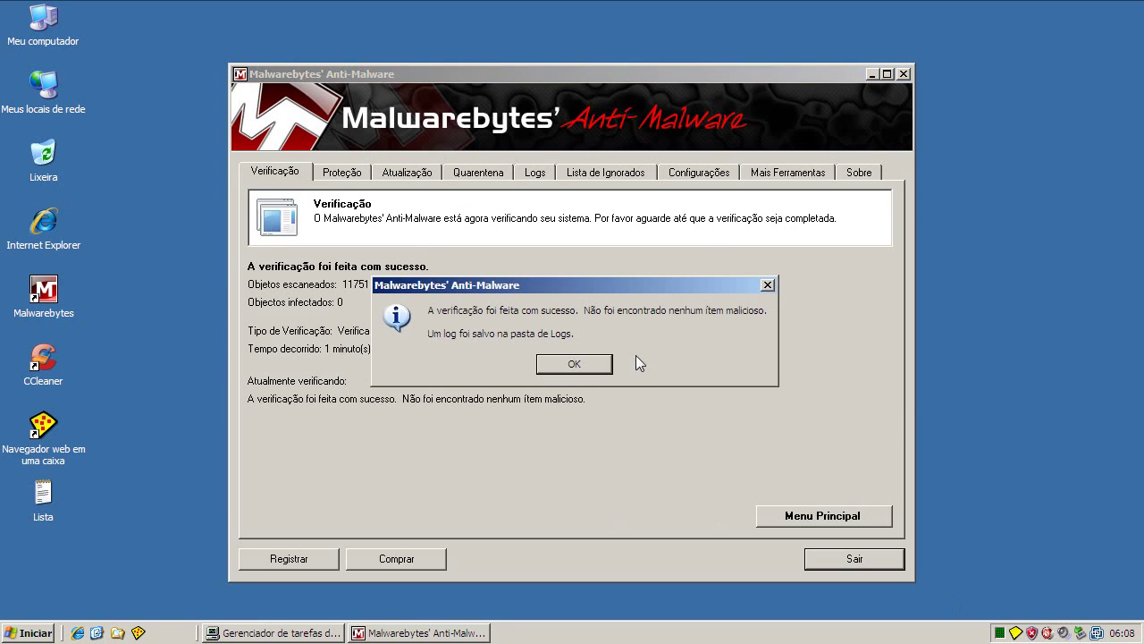
{"action": "left_click", "coordinate": [581, 366]}
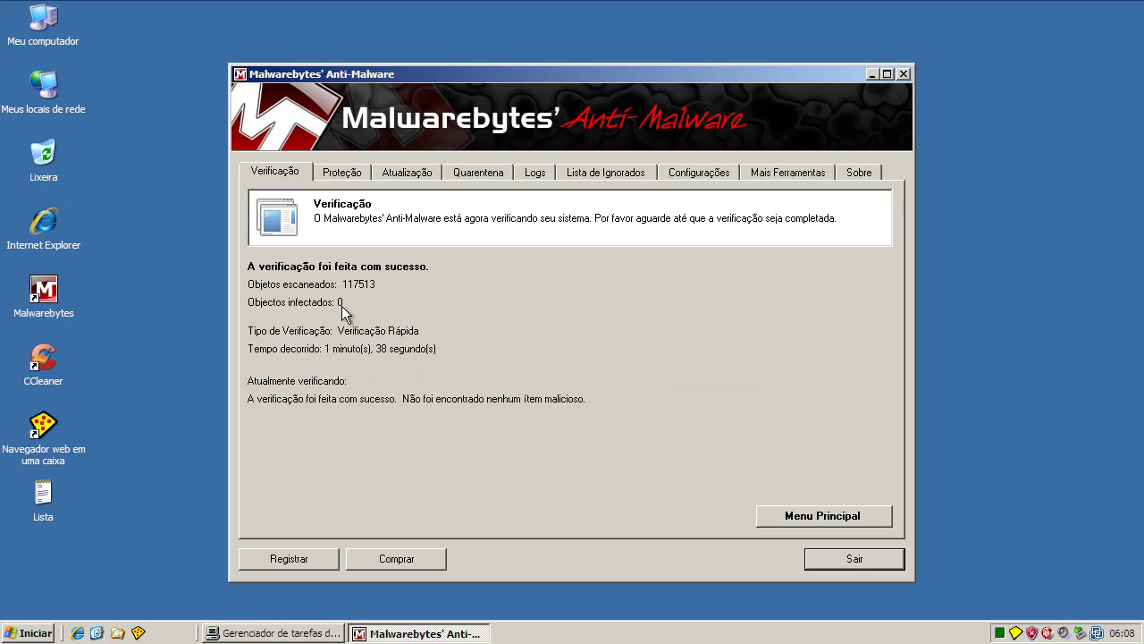
{"action": "left_click", "coordinate": [867, 558]}
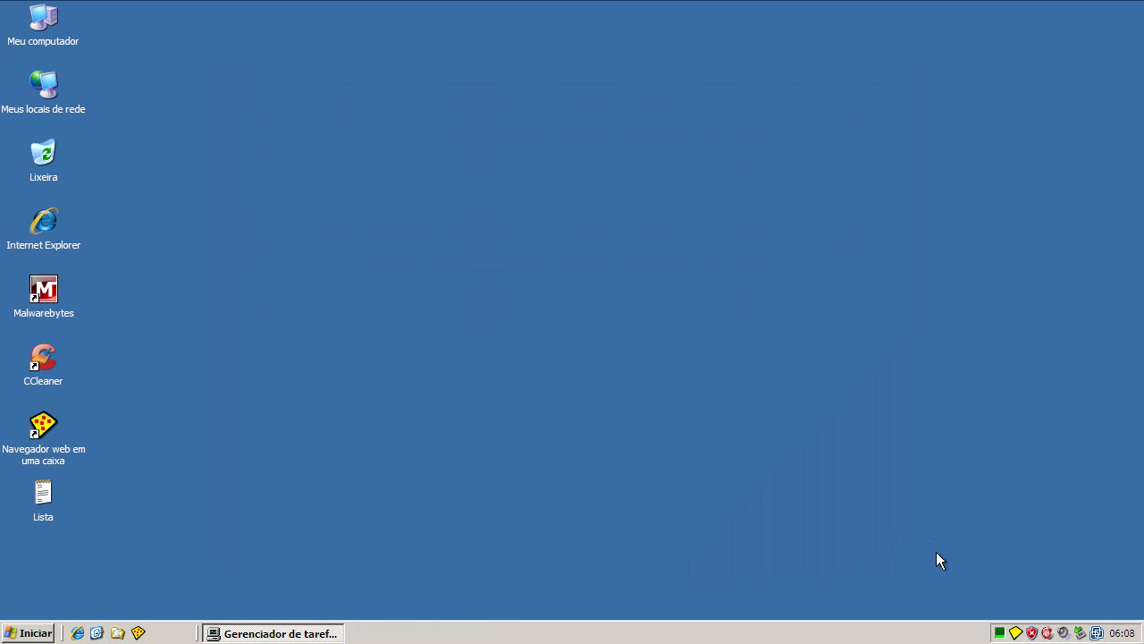
- Open the Sandboxie Control window
{"action": "double_click", "coordinate": [1018, 632]}
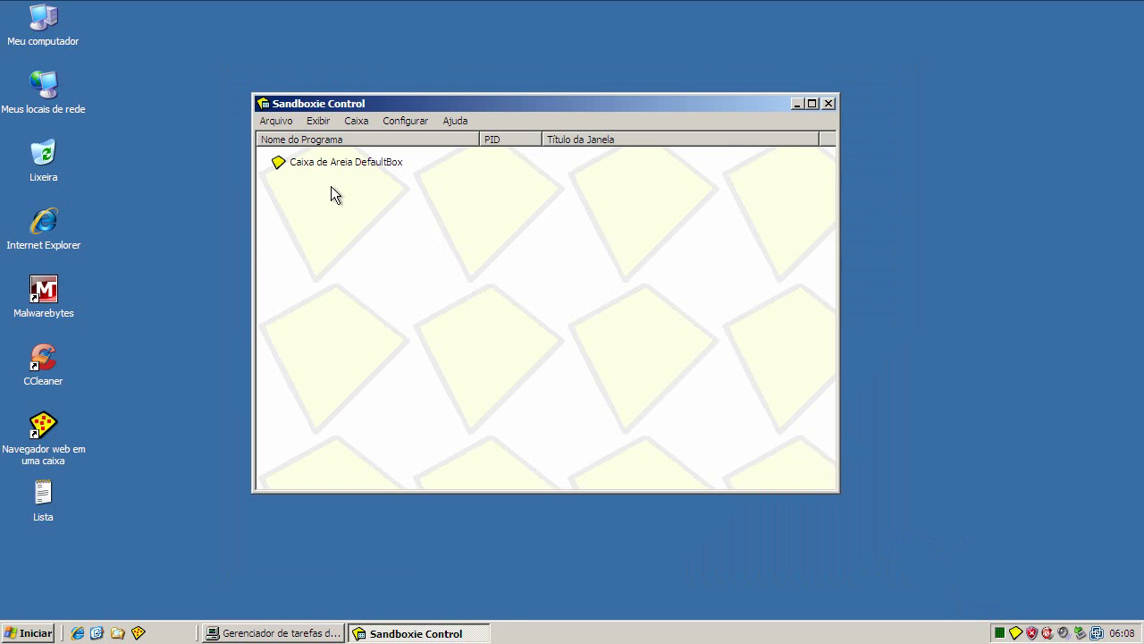